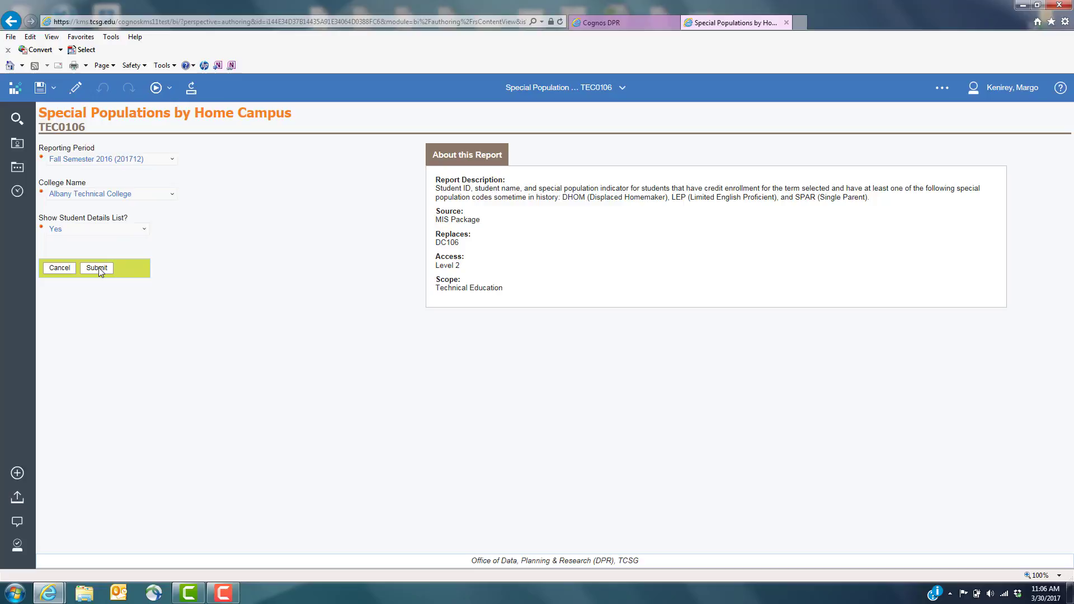
click(97, 267)
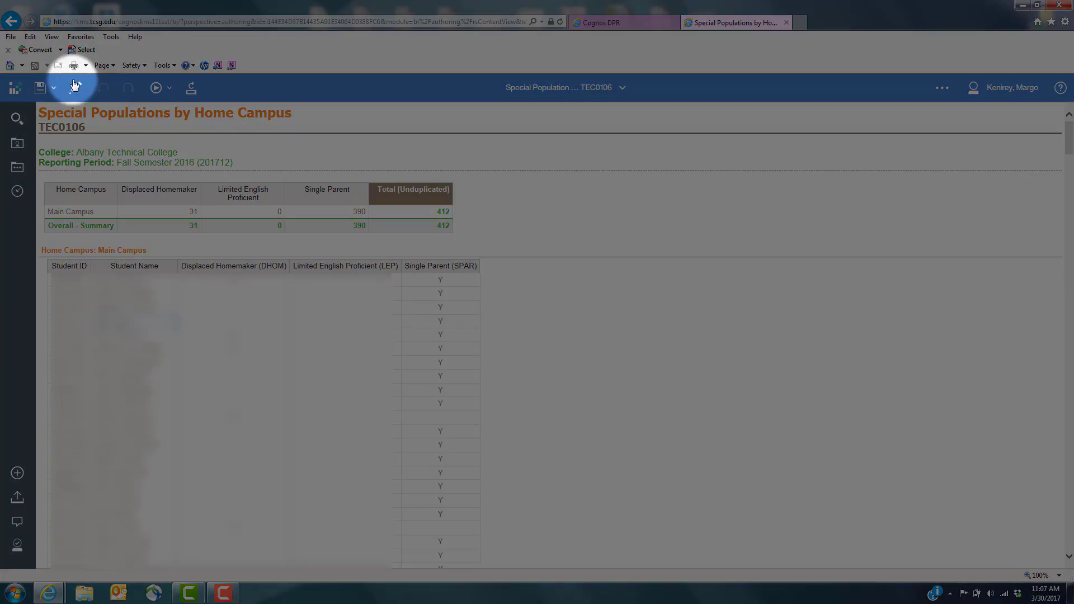
click(76, 88)
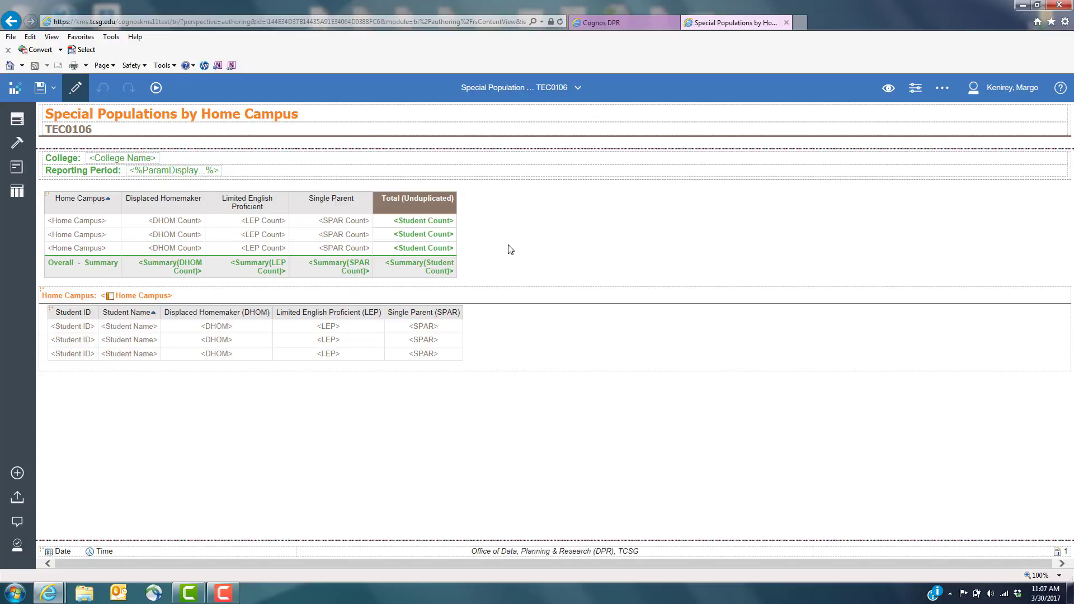
- Review the report settings in the authoring options and accept them
click(941, 88)
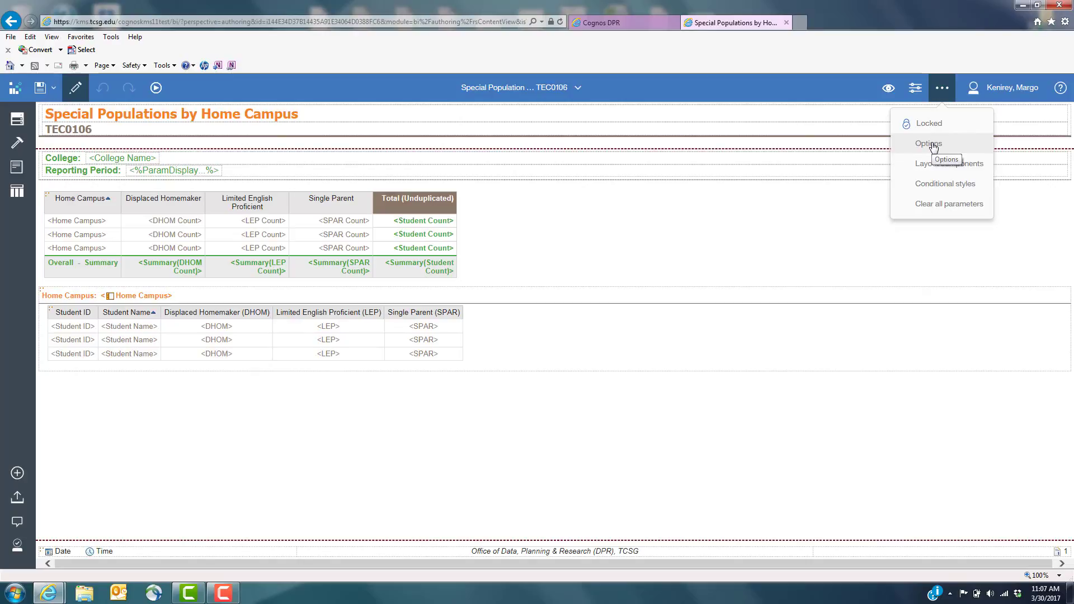
click(930, 144)
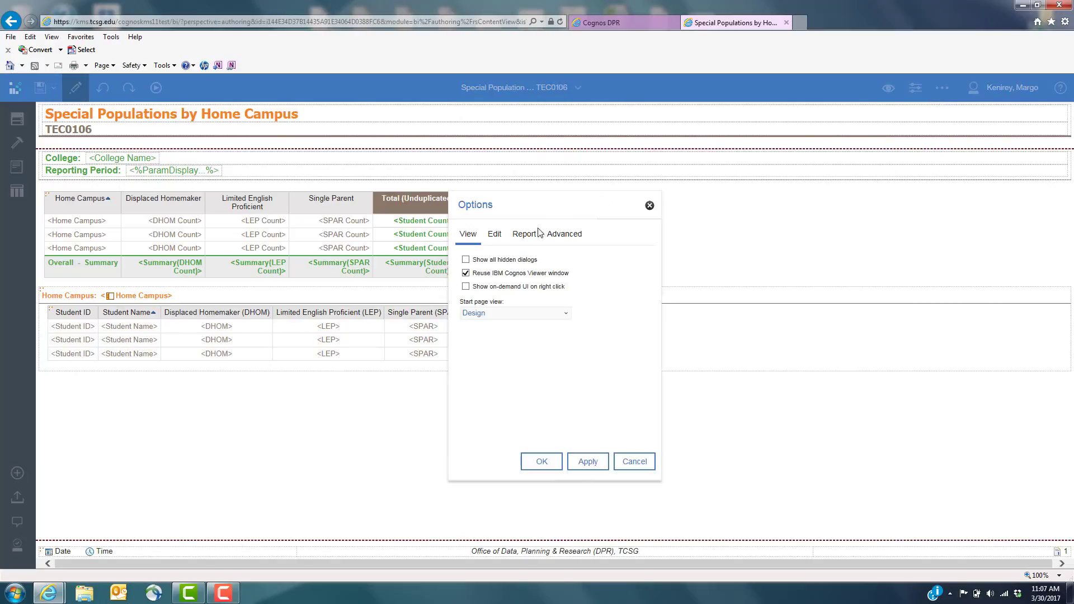
click(526, 239)
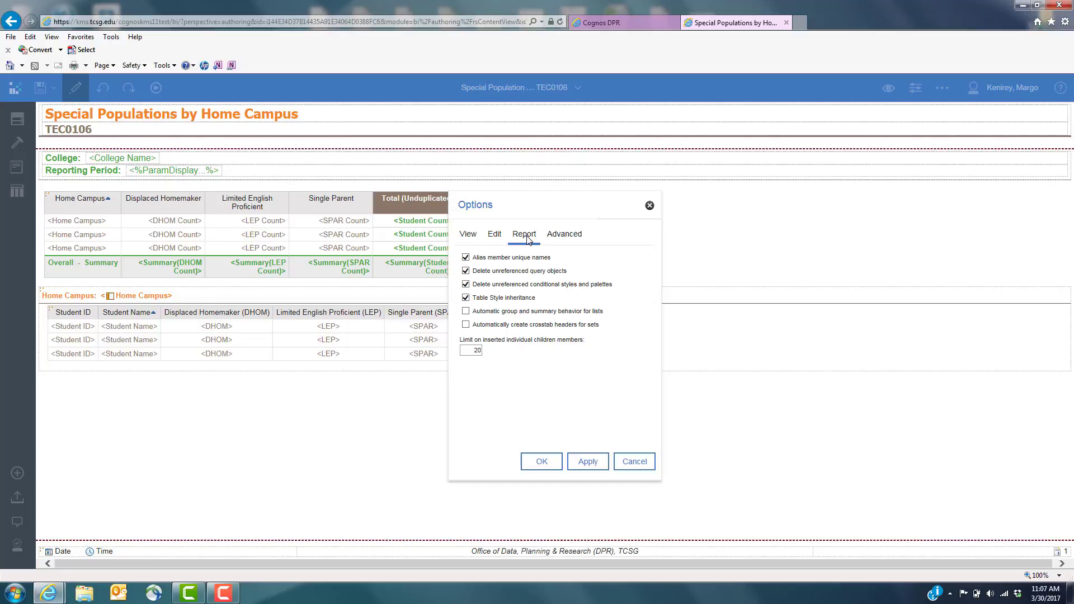
click(538, 462)
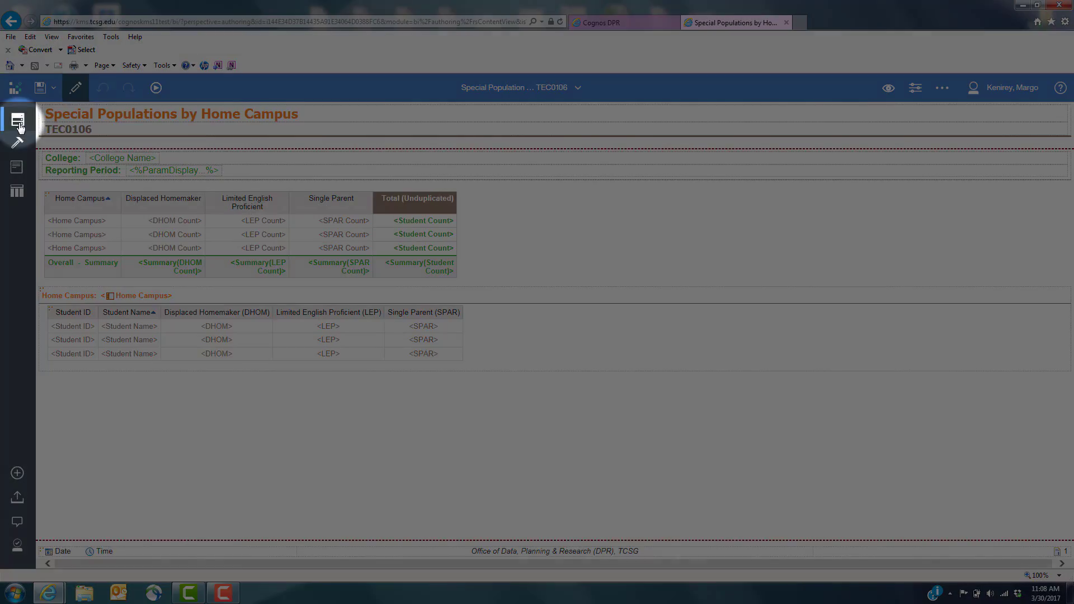
- Insert Gender, Race and DOB from the Report Advanced student demographic information into the student details list, directly after Student Name
click(19, 126)
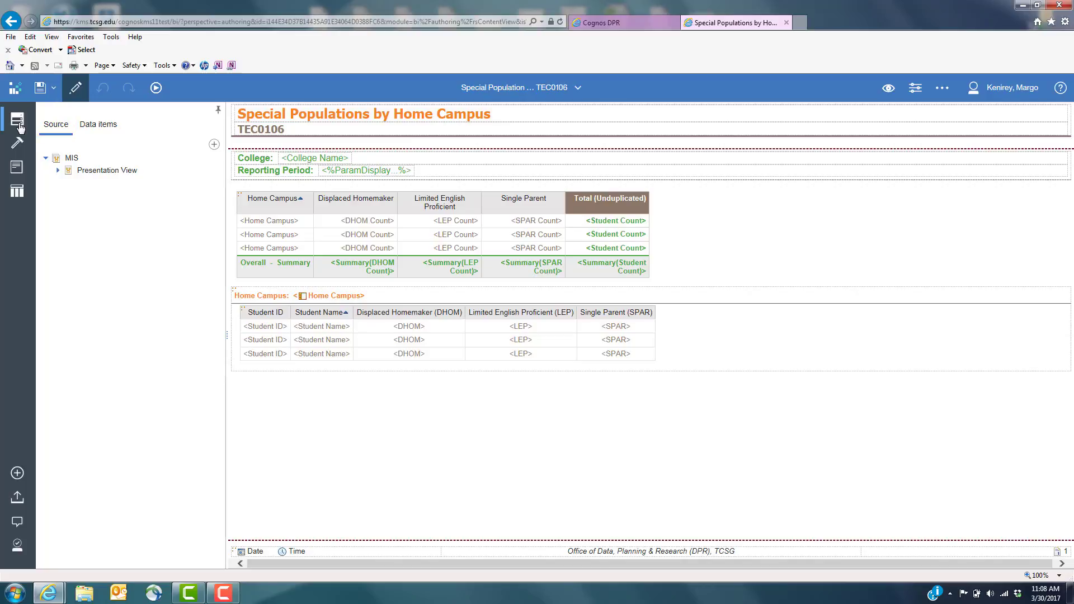
click(57, 170)
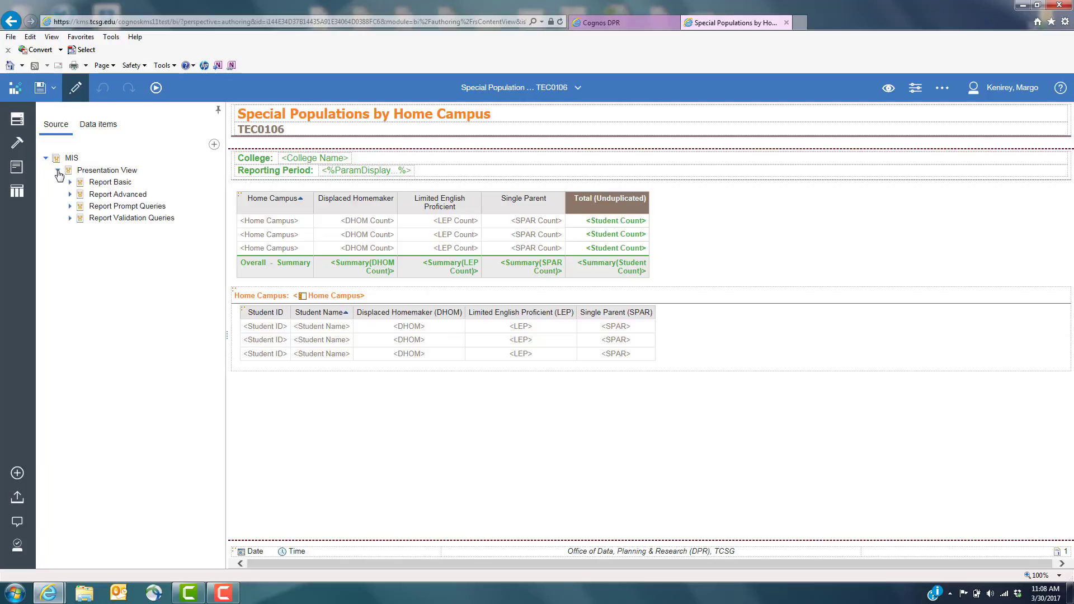
click(70, 194)
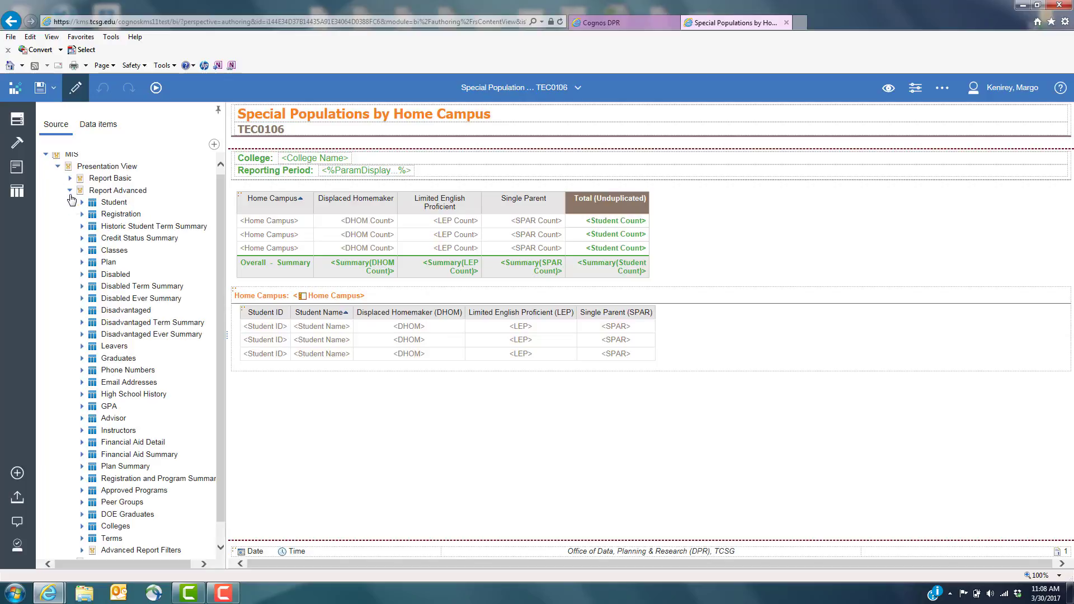
click(82, 202)
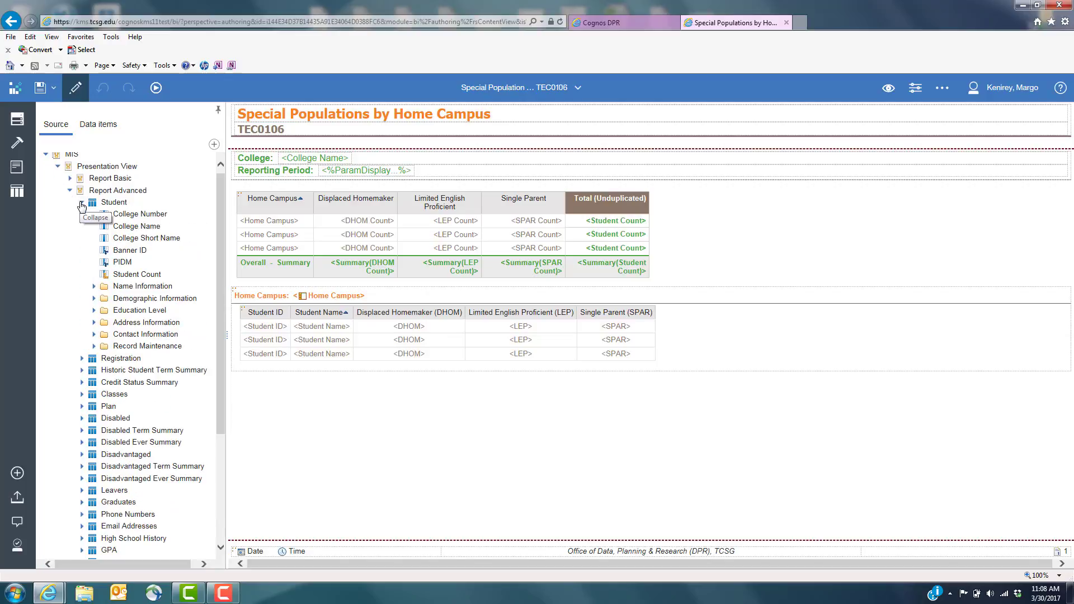
click(94, 299)
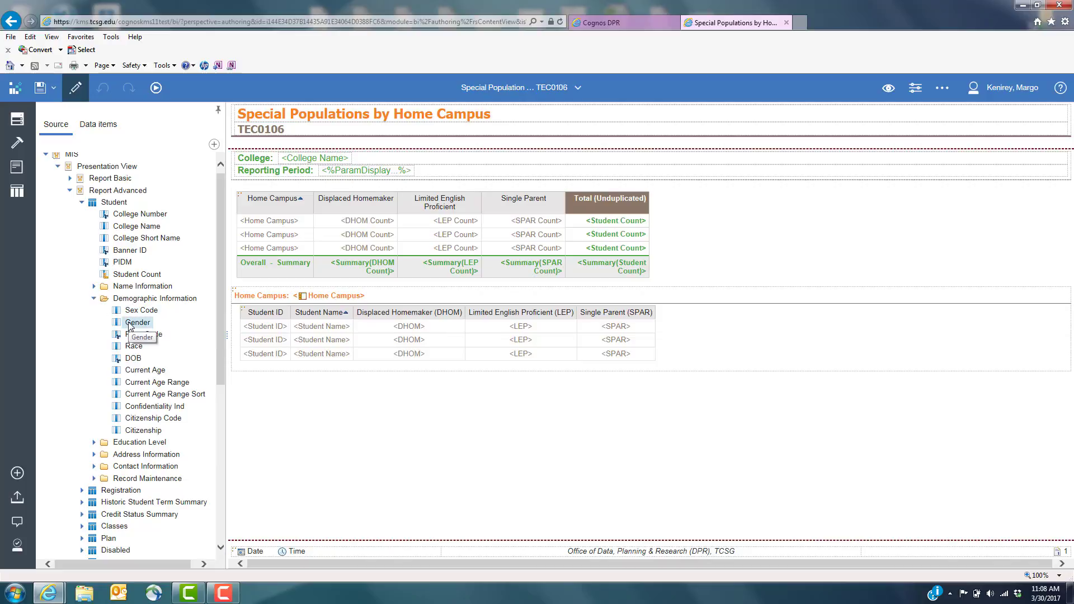
drag(131, 326, 346, 329)
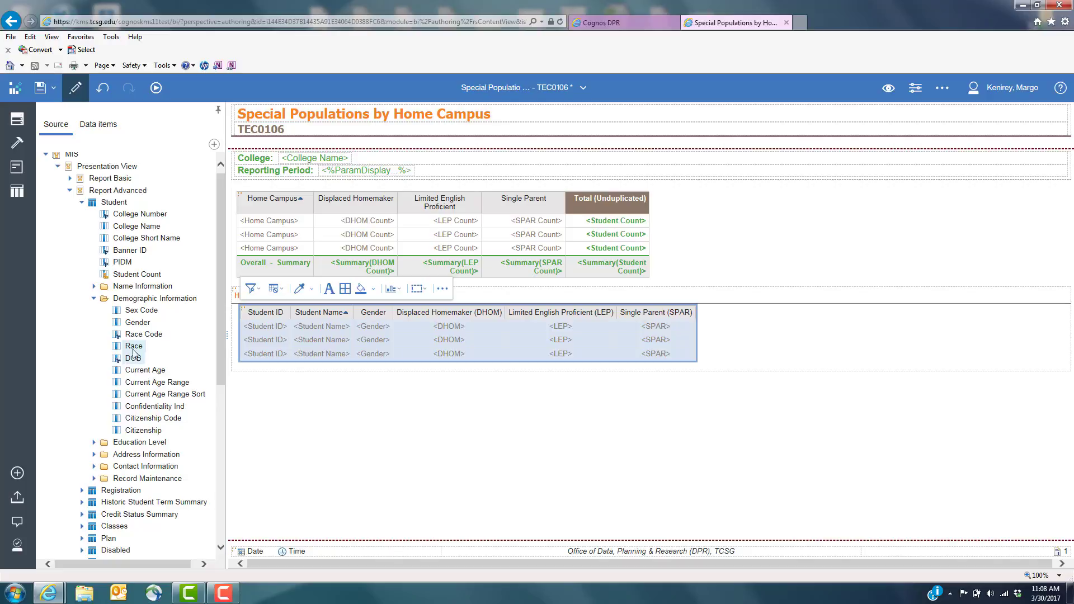
drag(132, 360, 390, 339)
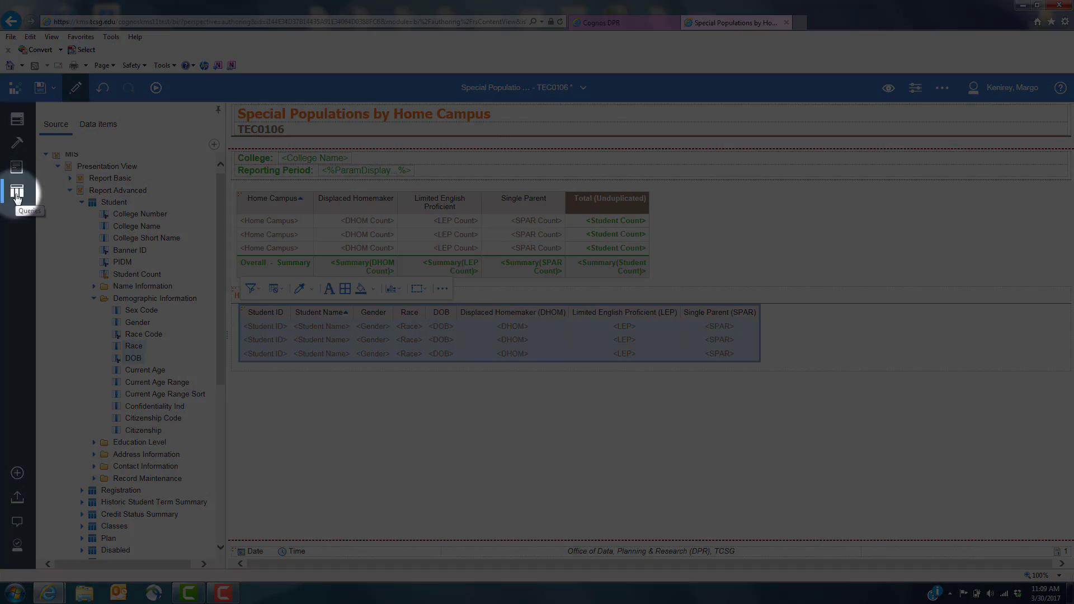
- Check the data items of the Ever_Disadvantaged query and preview the modified report for Albany Technical College, Fall Semester 2016
click(17, 193)
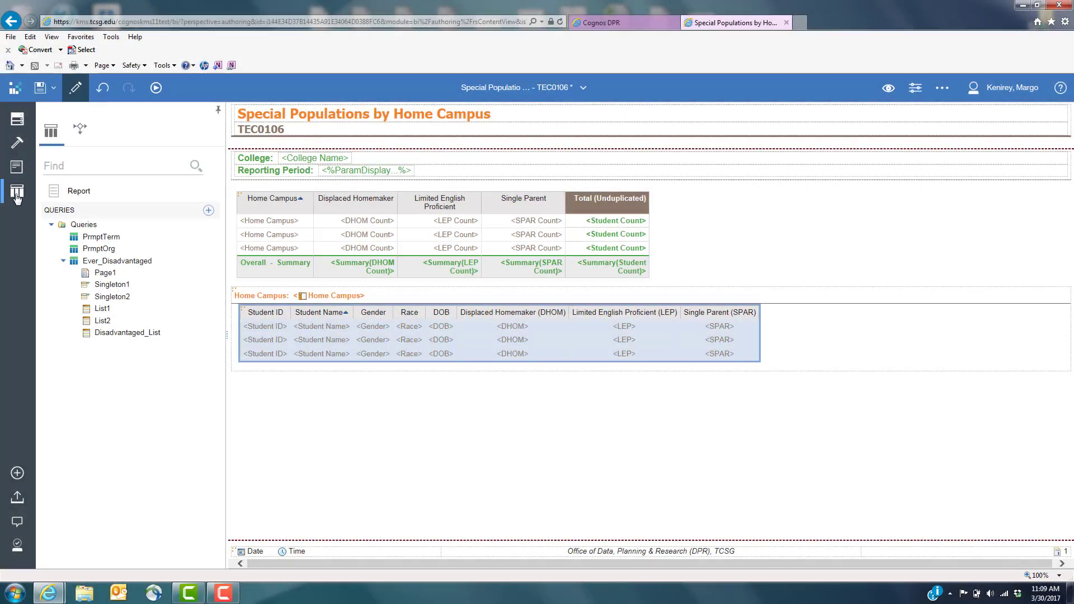
double_click(110, 261)
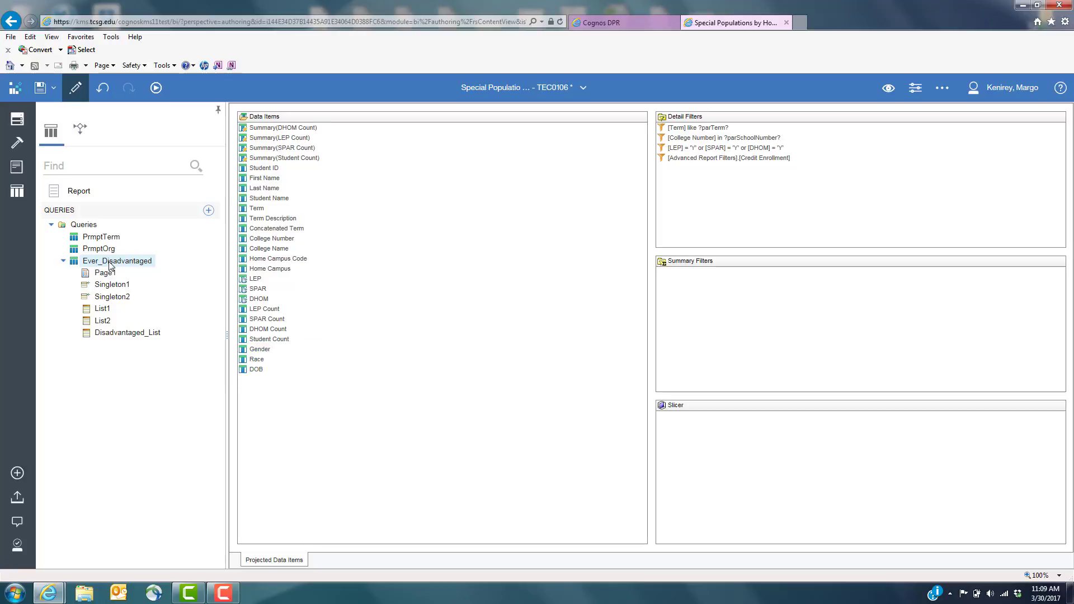
click(157, 89)
click(150, 123)
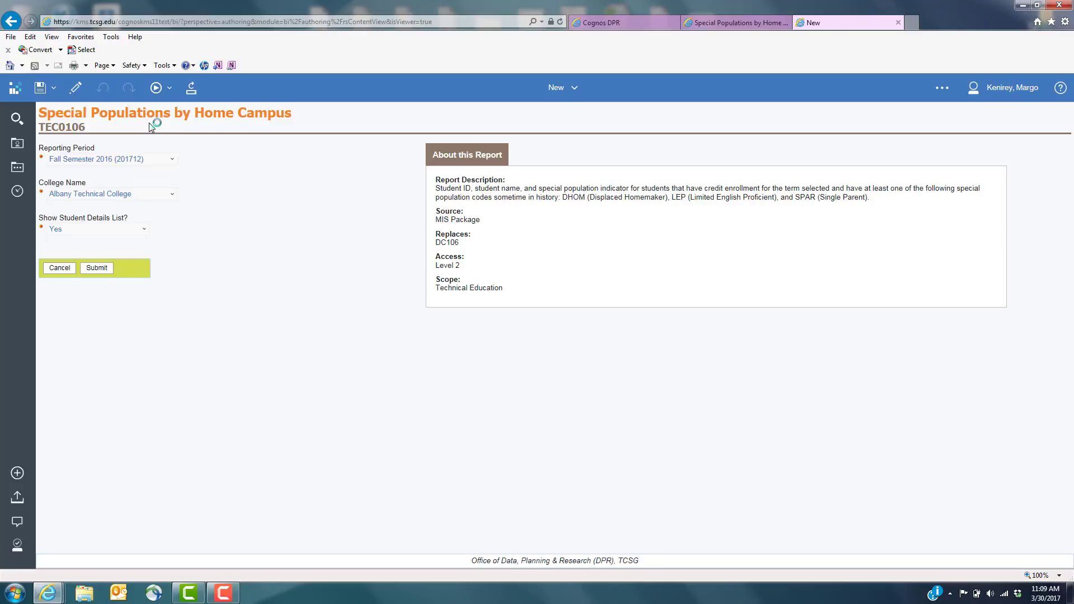
click(96, 270)
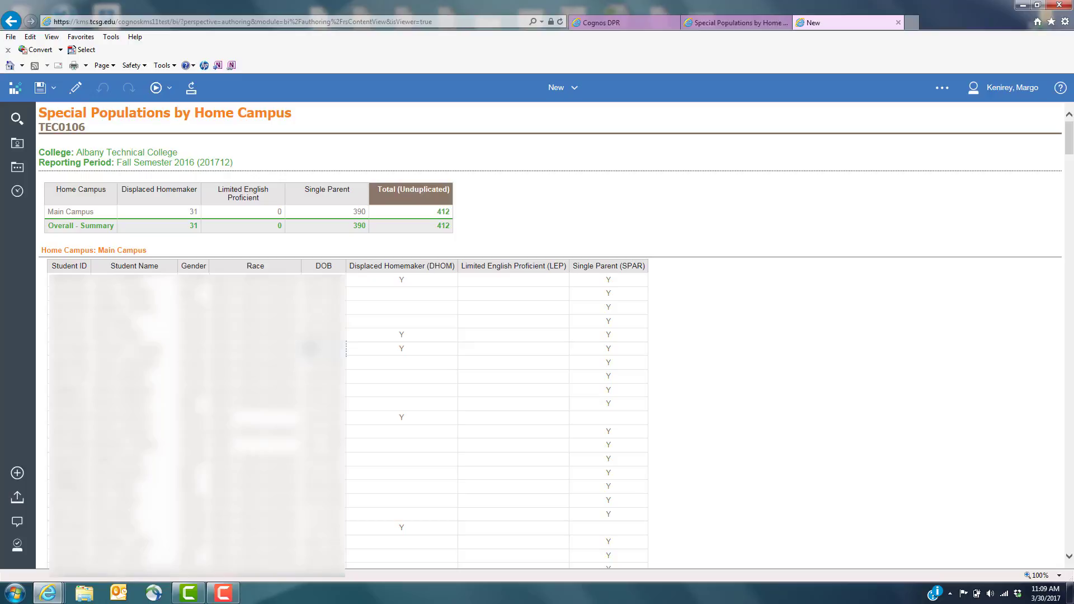
click(898, 22)
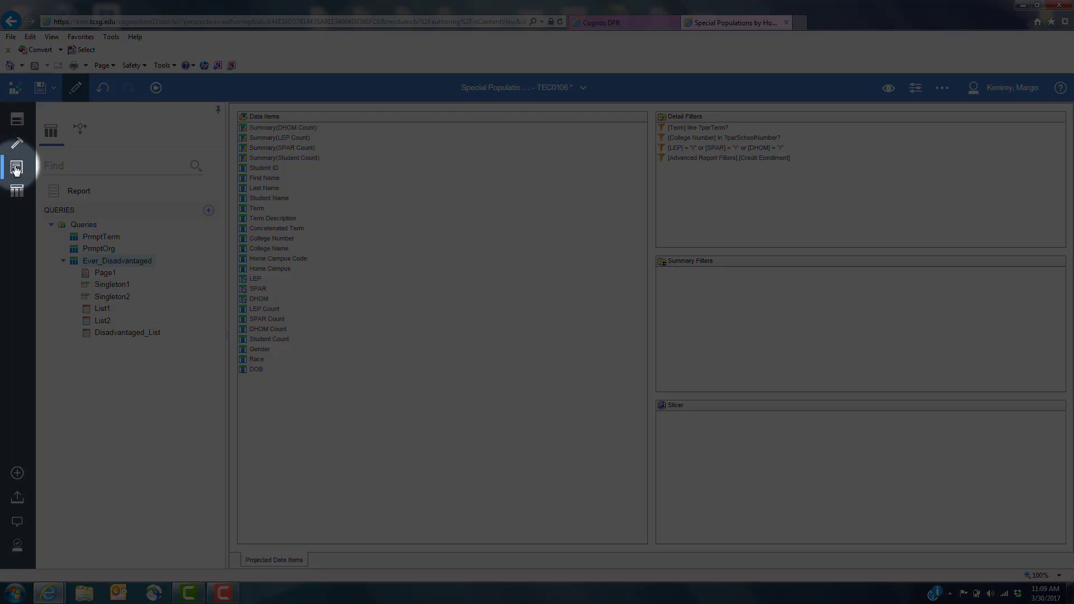
- Delete the Displaced Homemaker (DHOM) and Limited English Proficient (LEP) columns from the student details list on Page1
click(15, 168)
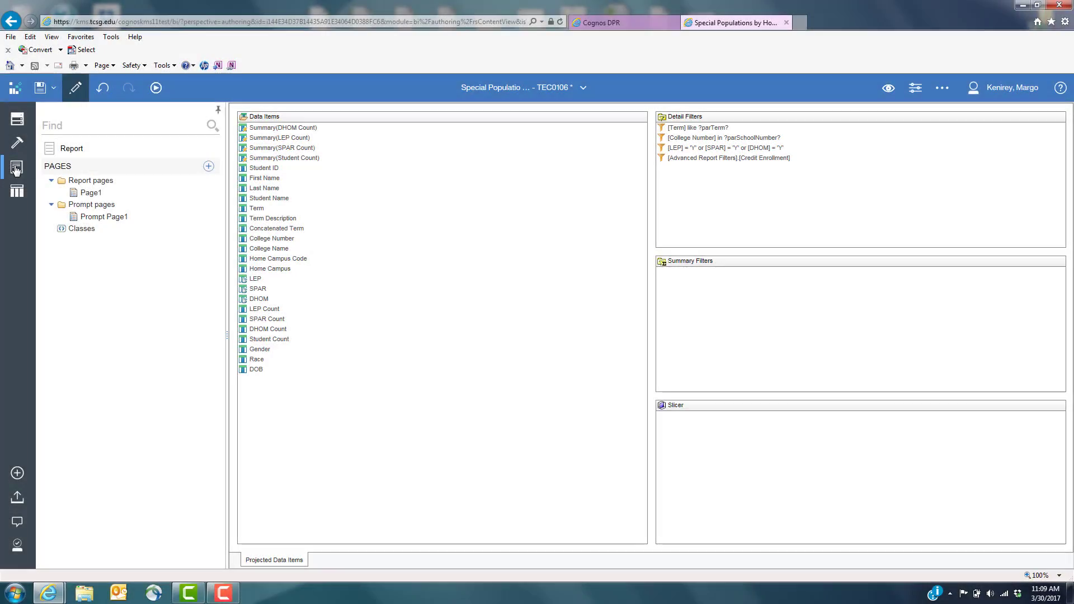
click(91, 194)
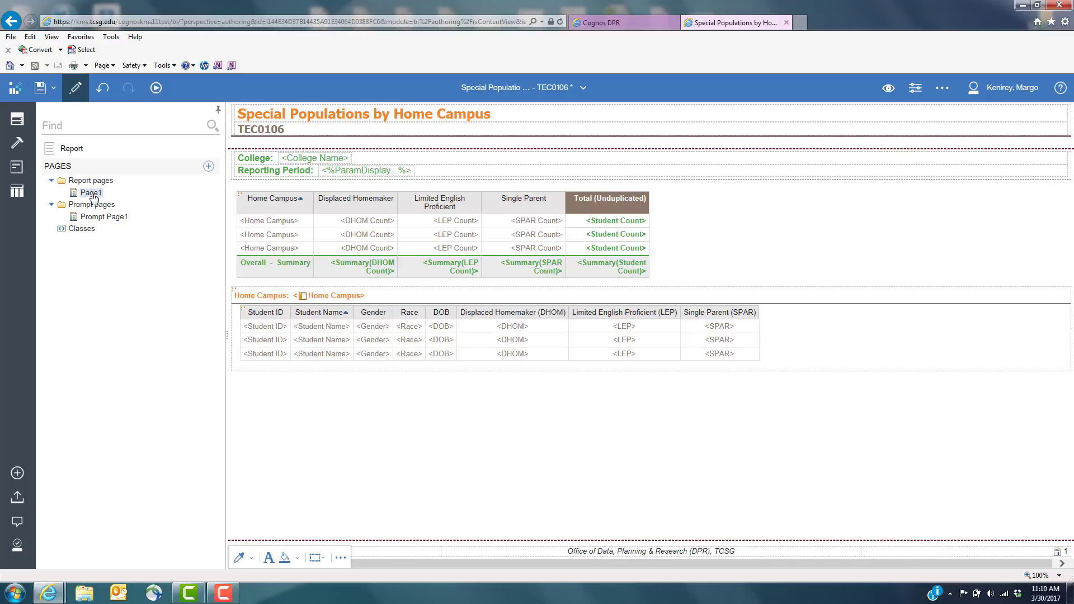
click(593, 337)
ctrl+click(548, 339)
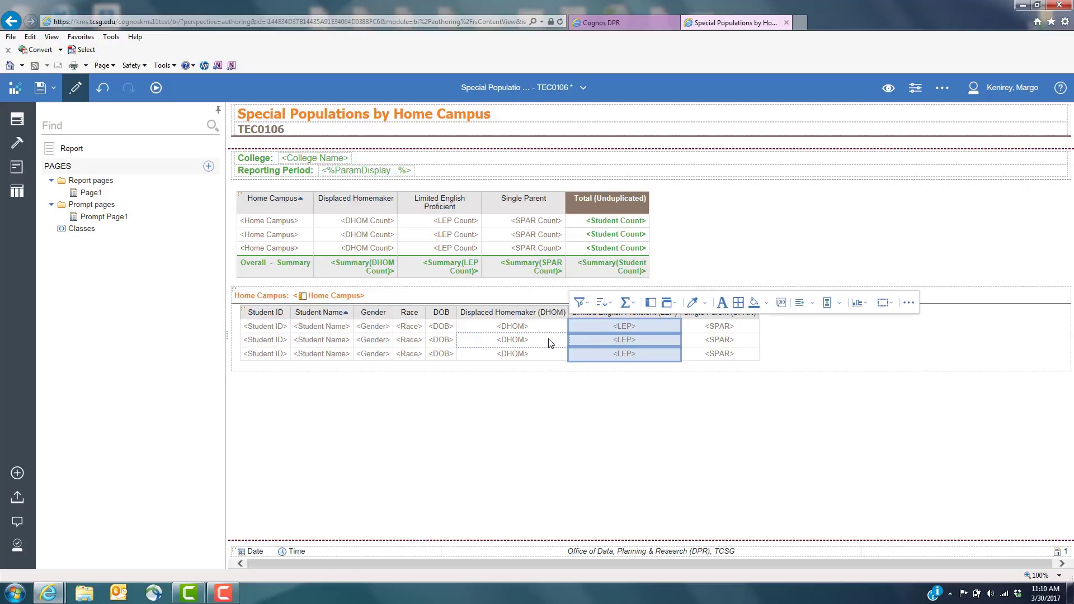
key(Delete)
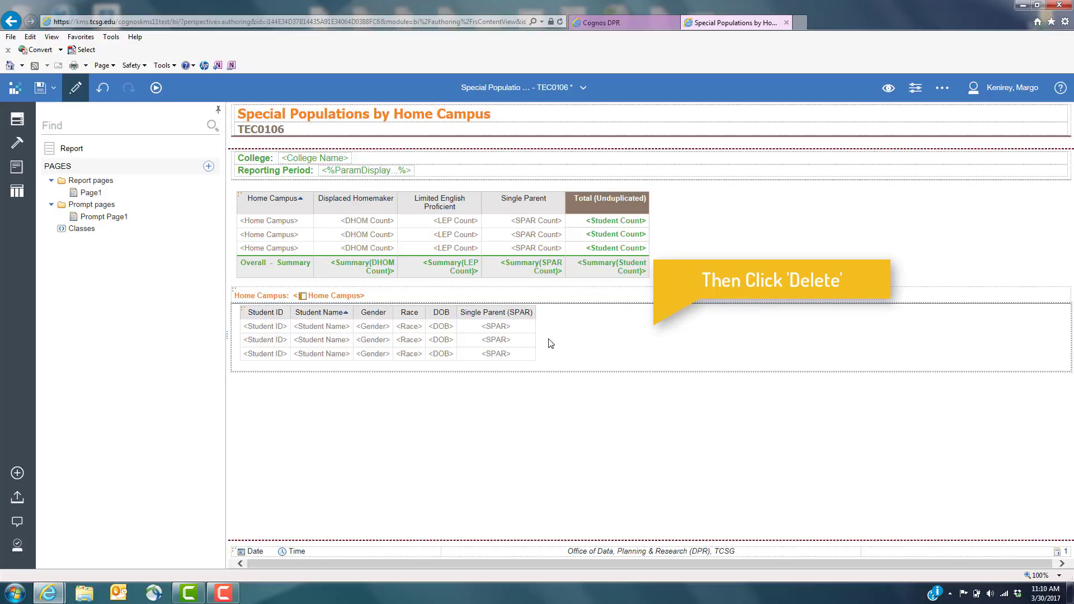
- Delete the Displaced Homemaker and Limited English Proficient count columns from the home campus summary table
click(389, 235)
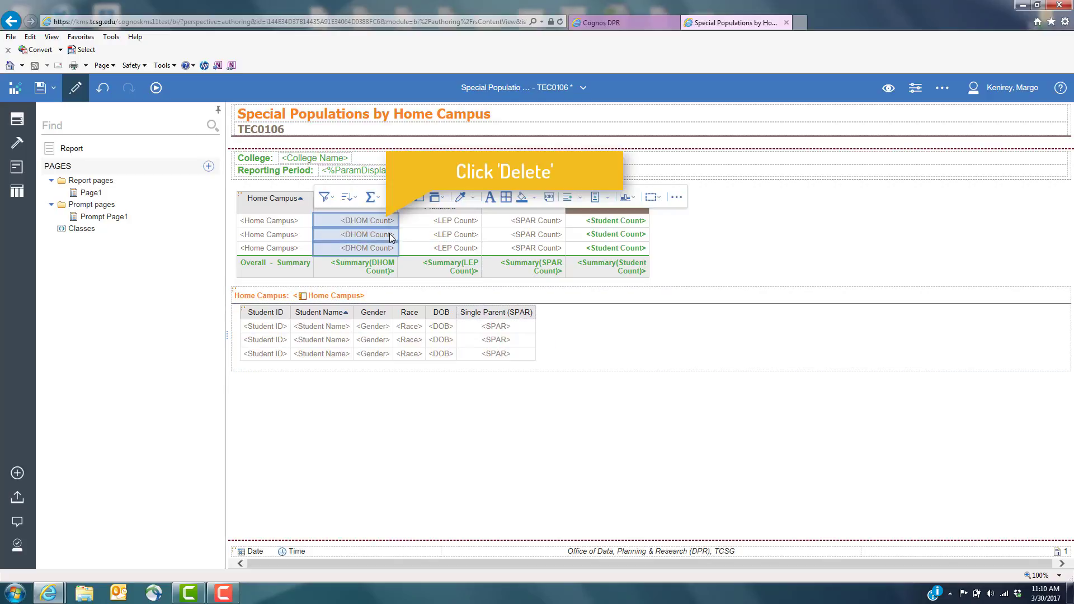
key(Delete)
key(Delete)
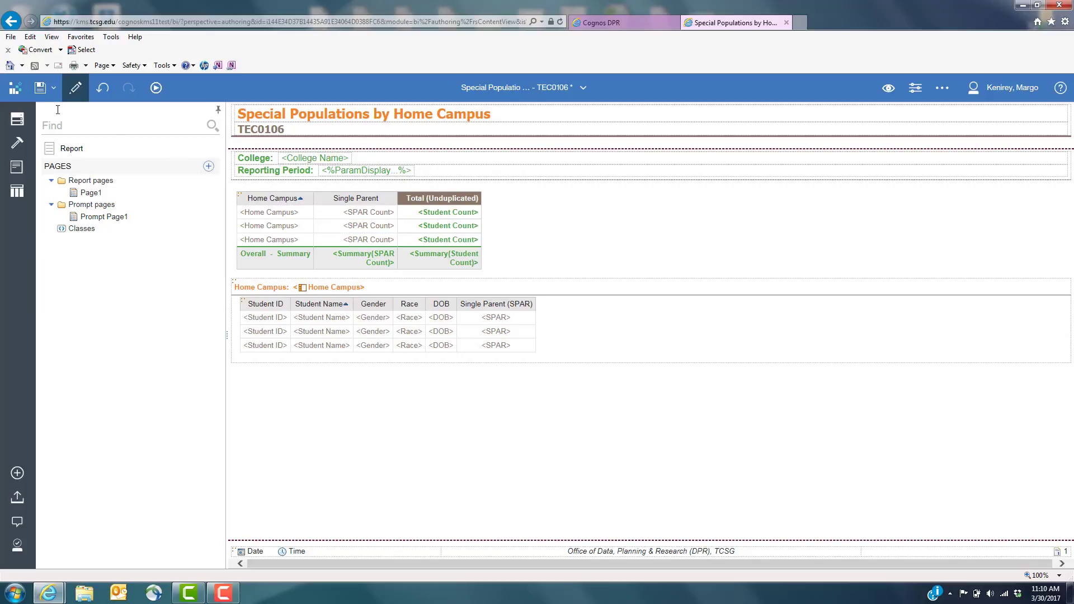
- Save a copy of the report in My content under the name "Single Parents Report"
click(55, 90)
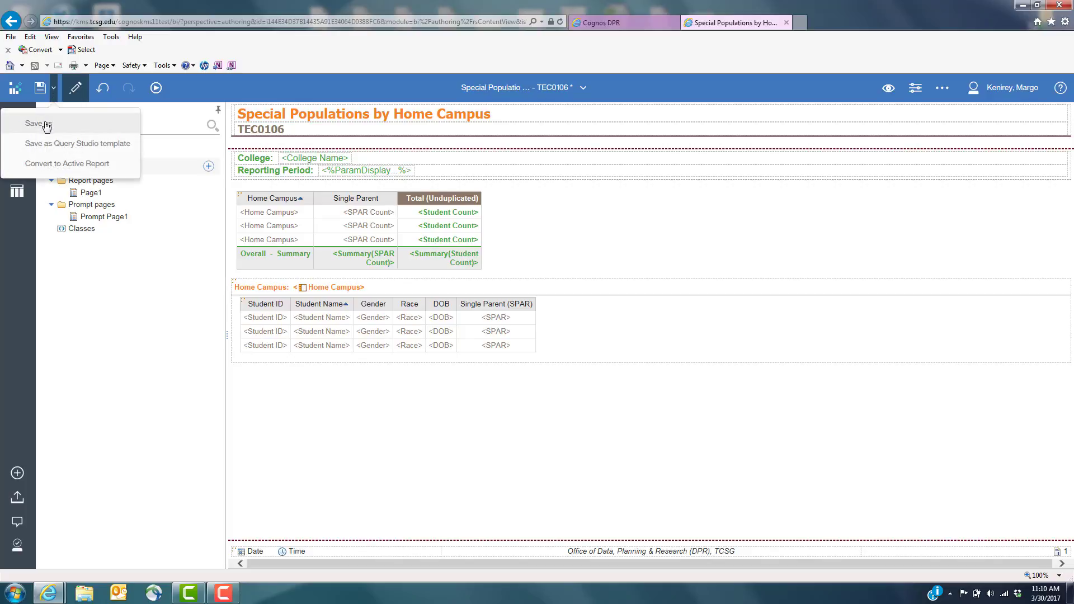
click(46, 125)
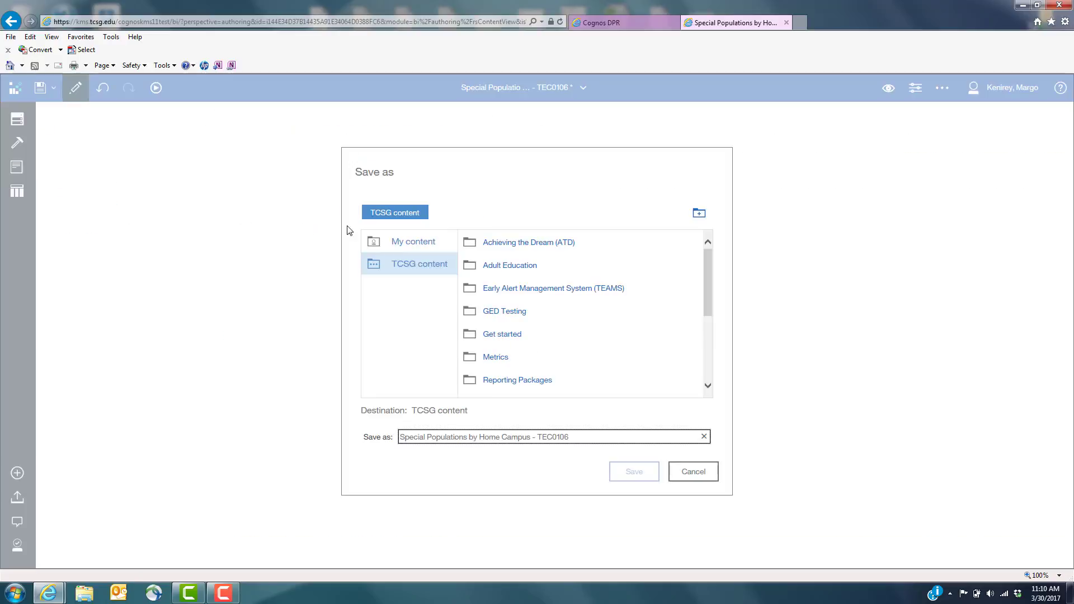
click(421, 246)
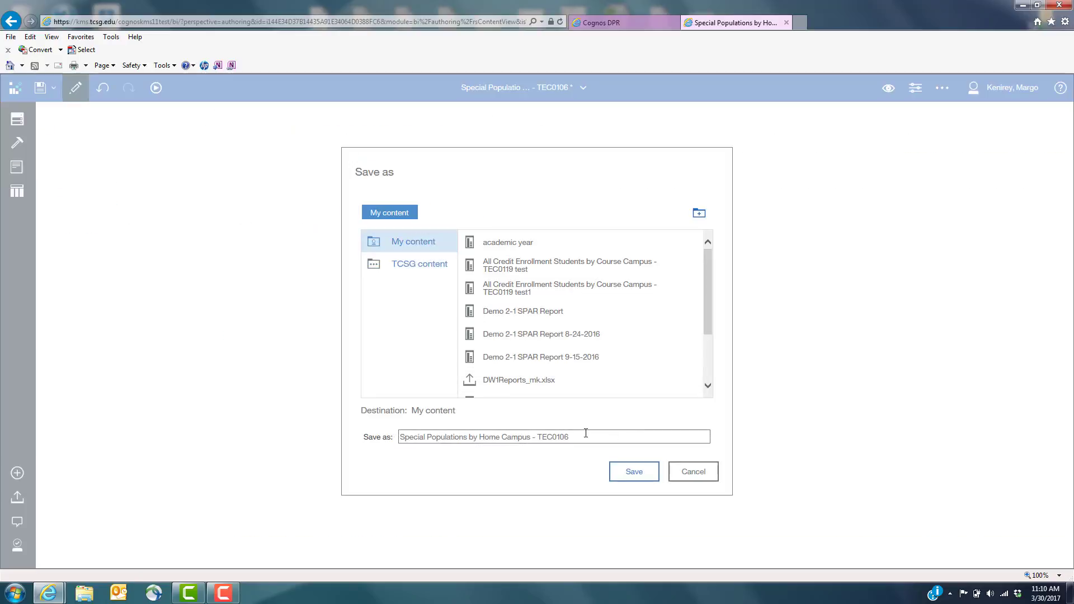
drag(587, 434, 389, 432)
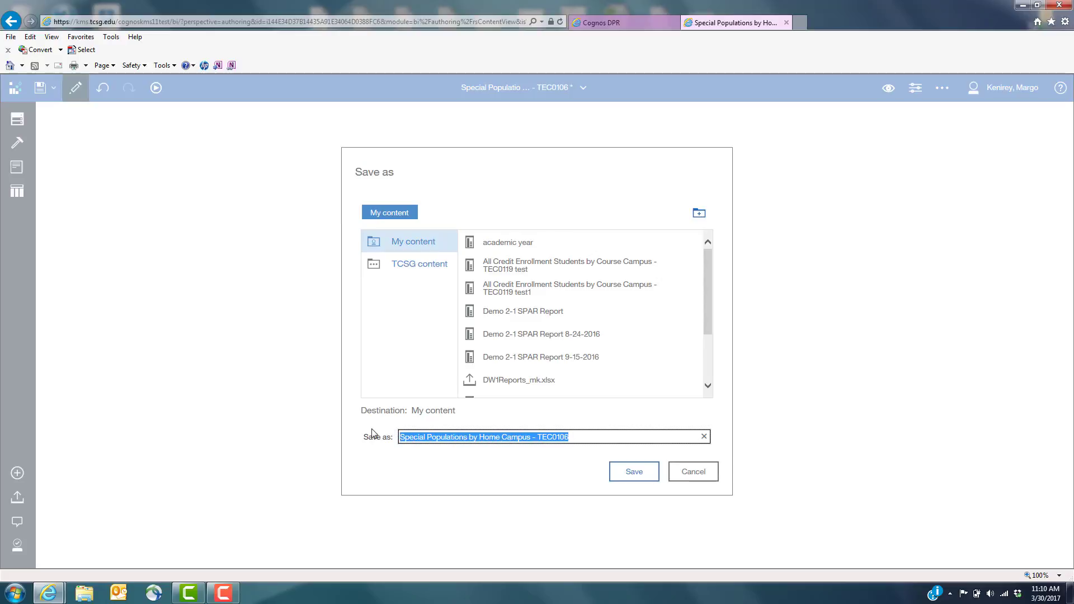
text(Single Paren)
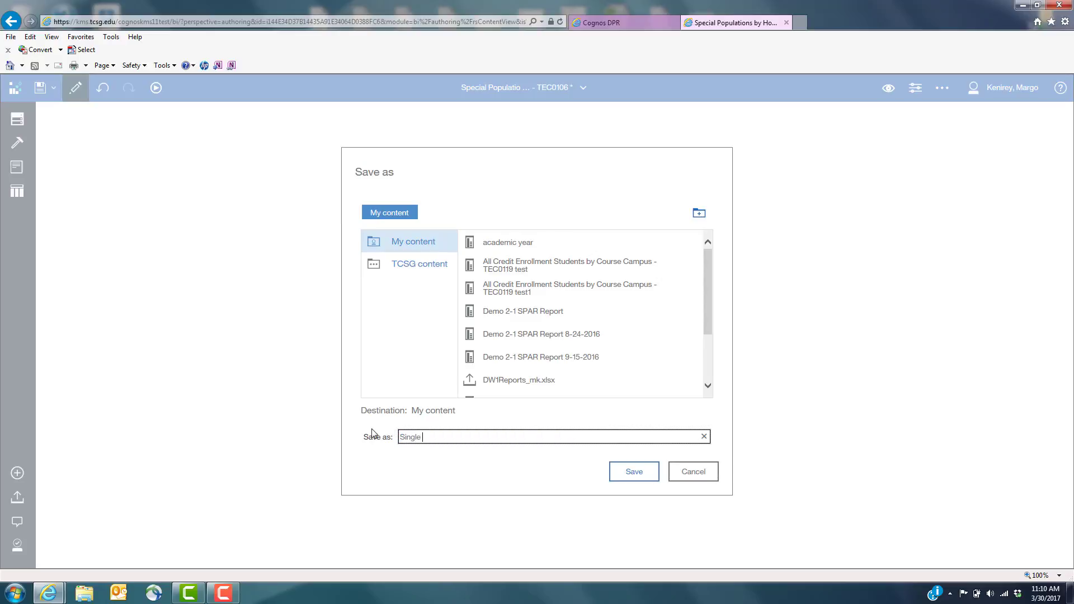
text(ts Report)
click(635, 475)
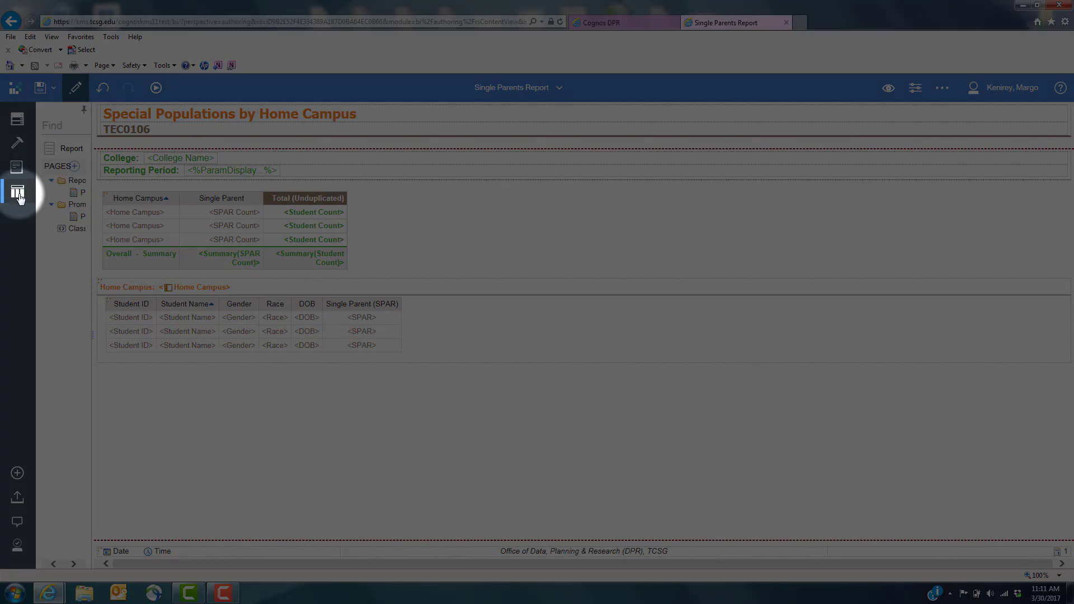
- Edit the Ever_Disadvantaged query's special-population detail filter so that its expression is only [SPAR] = 'Y'
click(18, 194)
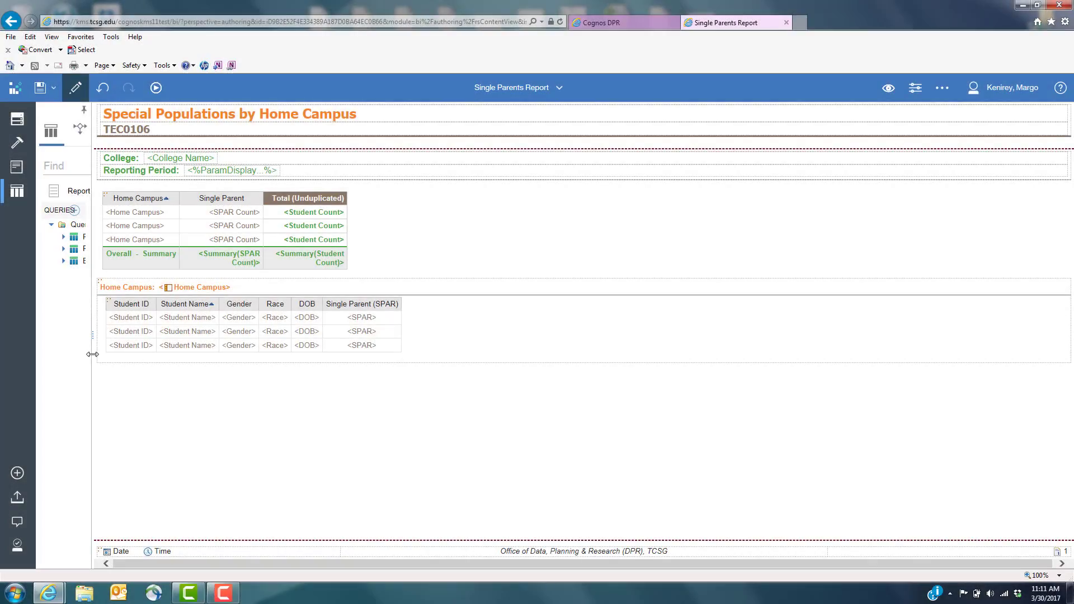
drag(92, 354, 255, 377)
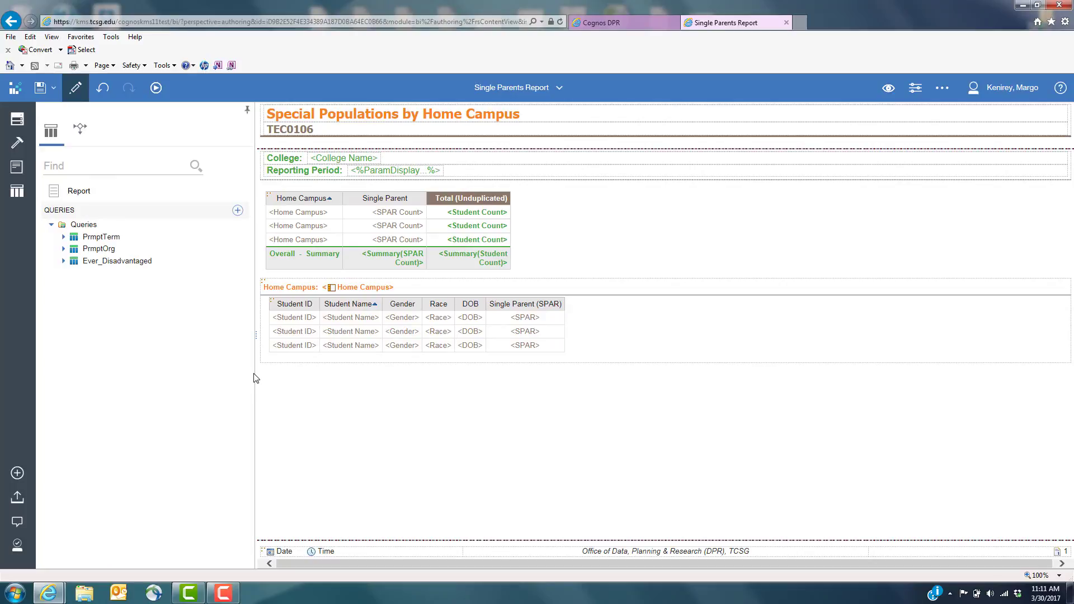
click(135, 263)
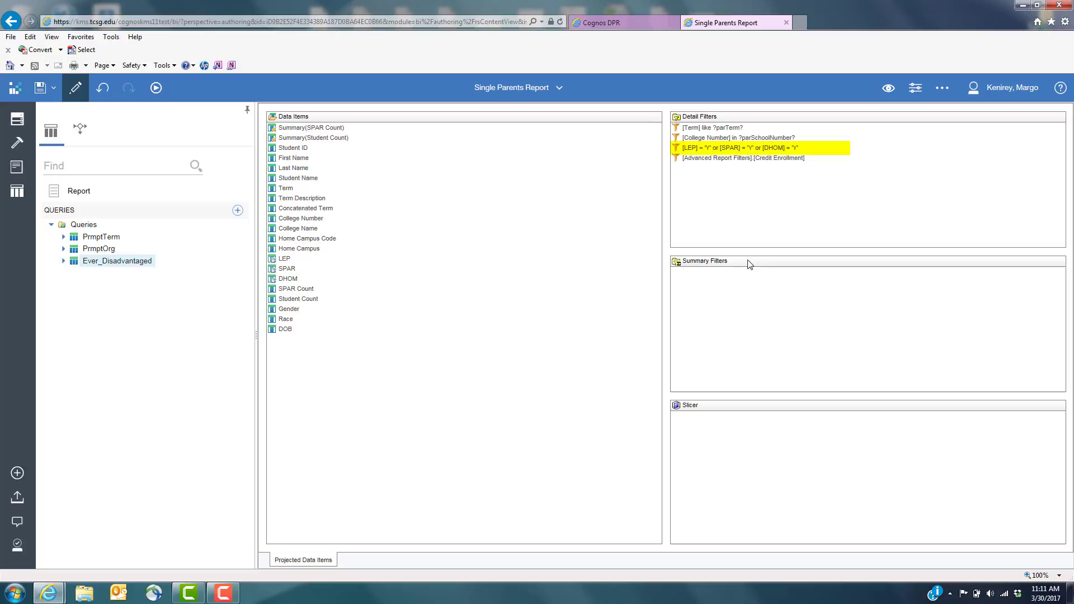
double_click(750, 148)
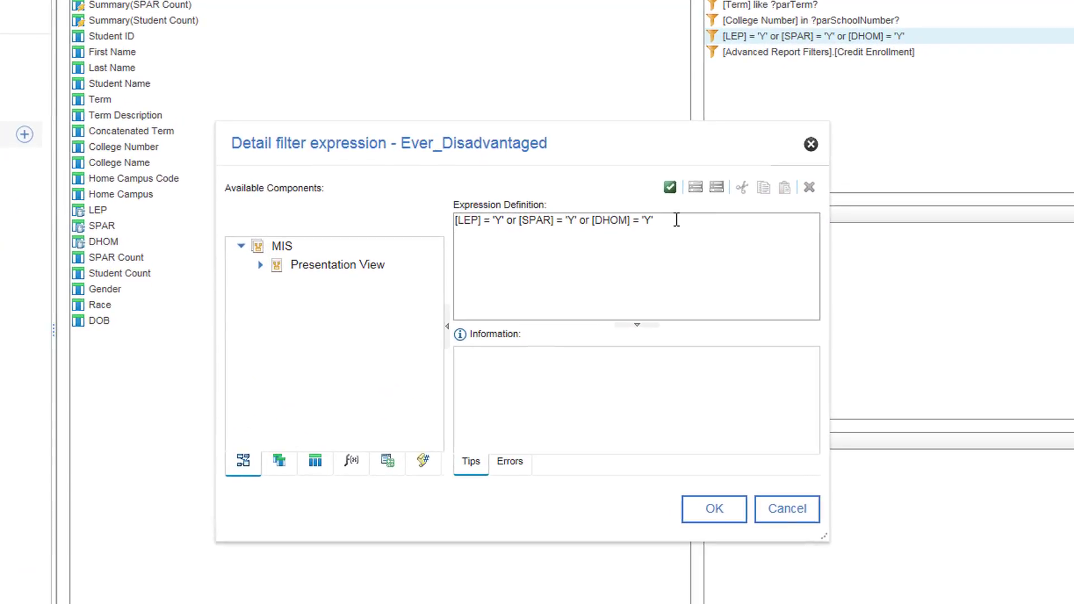
drag(651, 265, 605, 264)
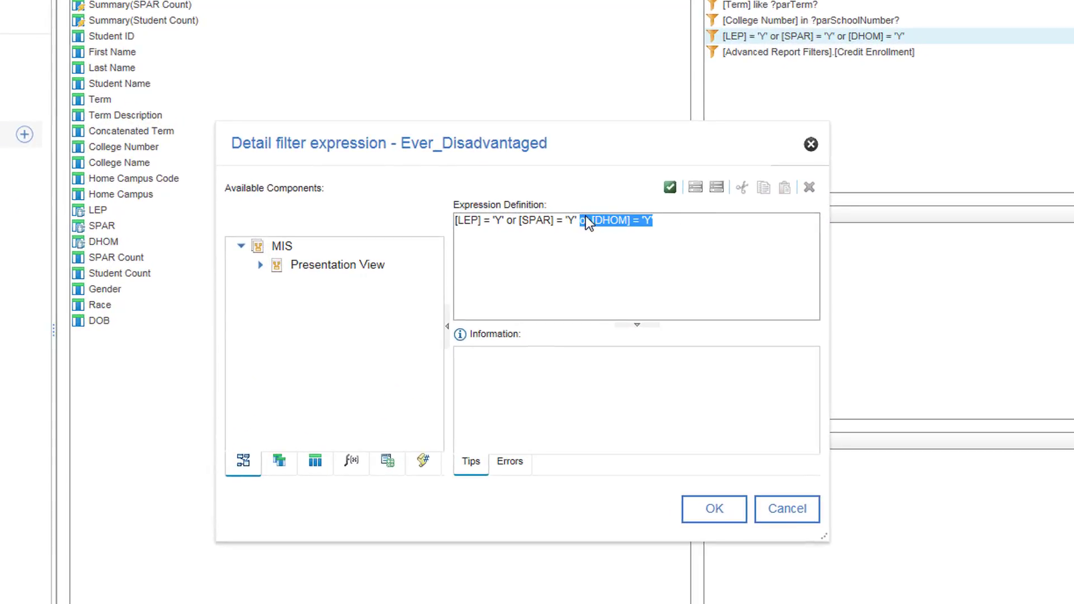
key(Delete)
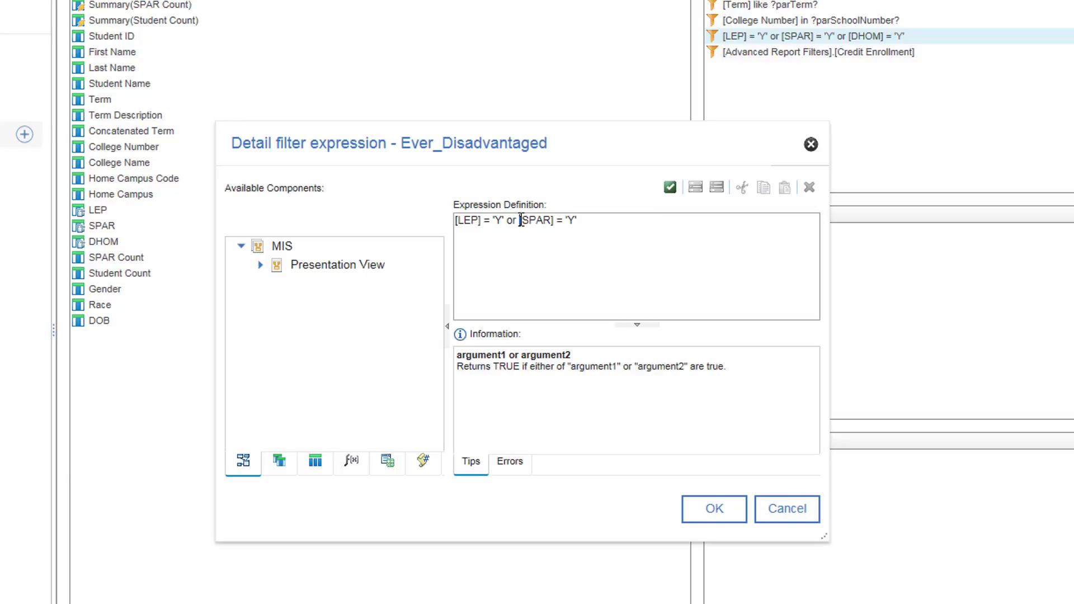
drag(520, 220, 443, 228)
key(Delete)
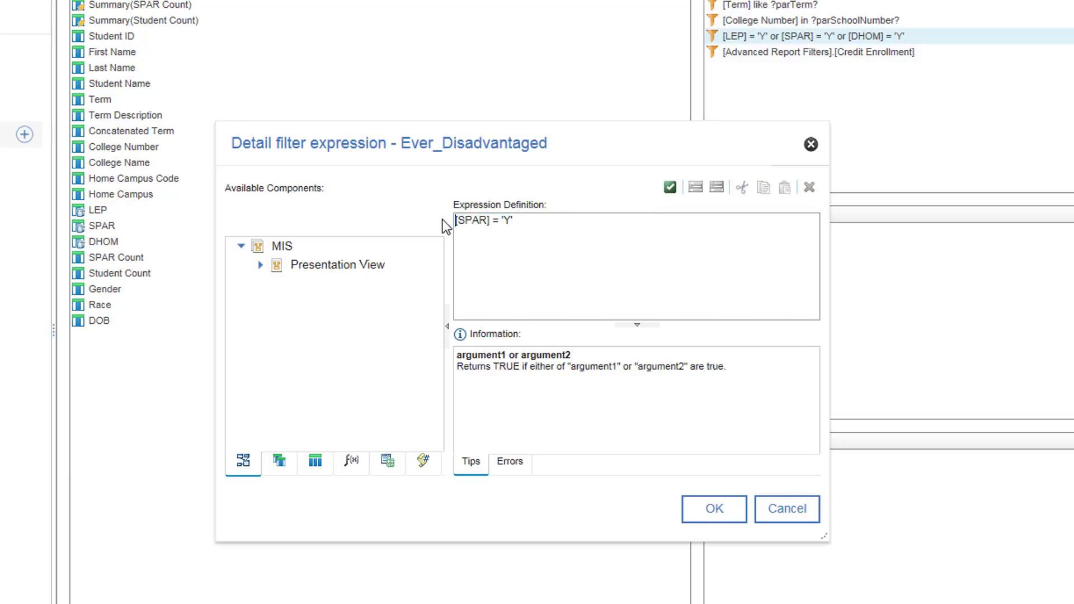
click(713, 512)
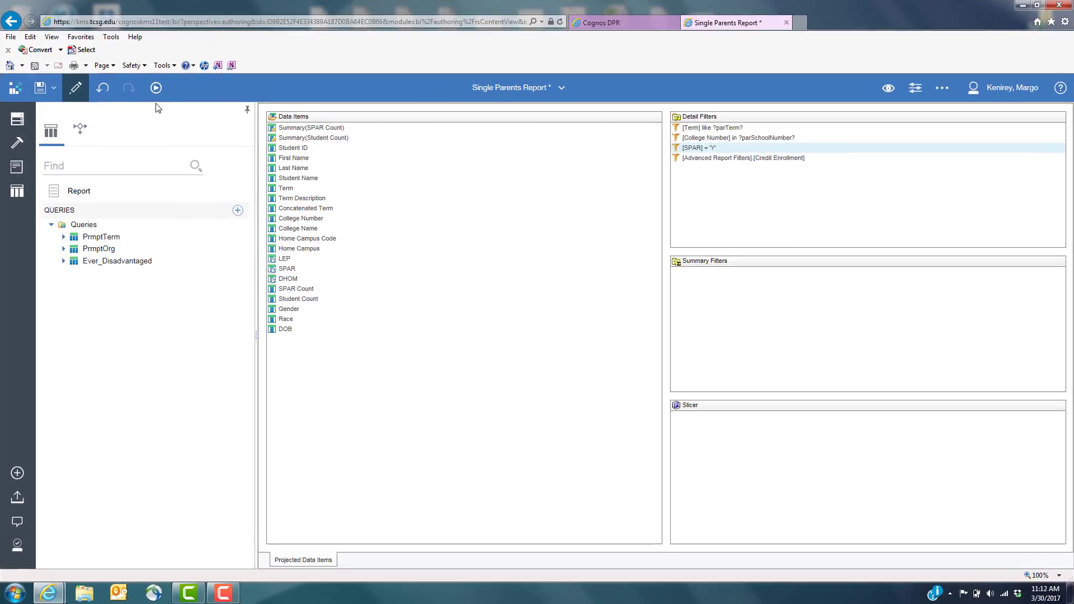
- Preview the filtered report for Albany Technical College, Fall Semester 2016, with student details, and save the report
click(67, 38)
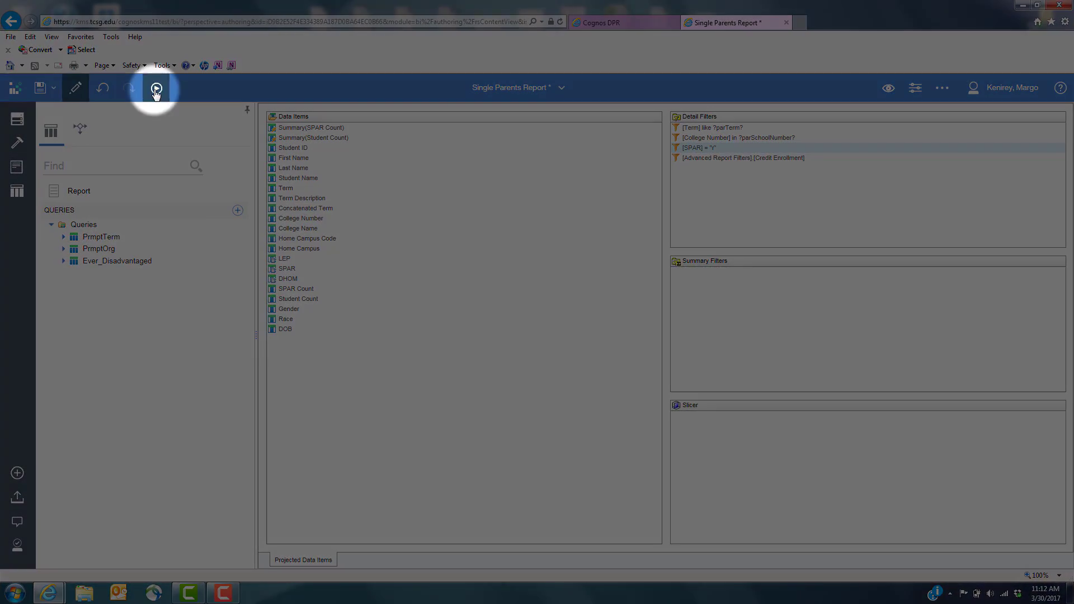
click(156, 91)
click(154, 121)
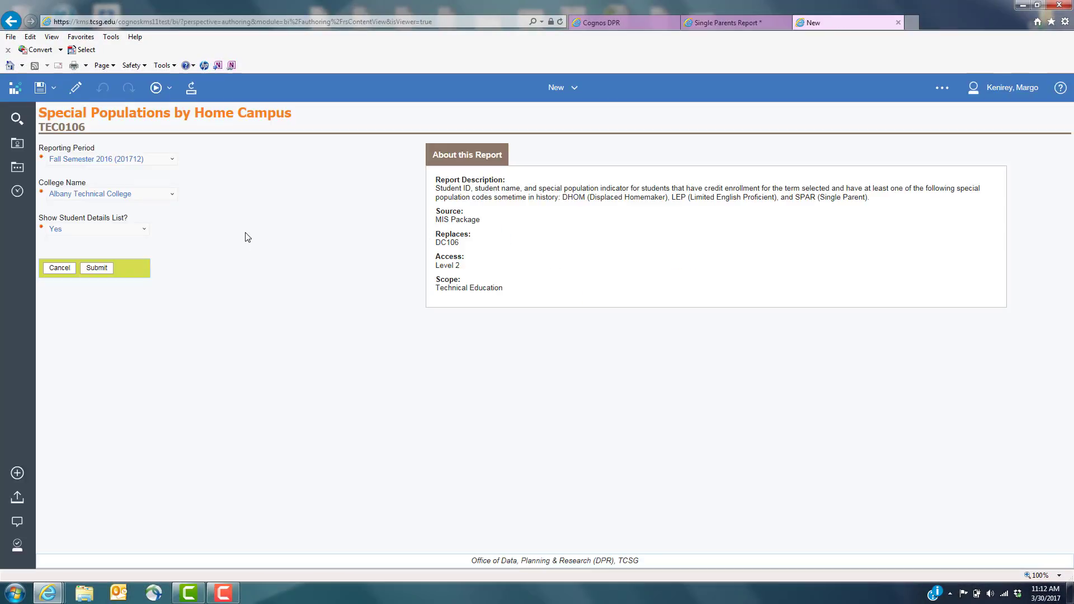
click(95, 269)
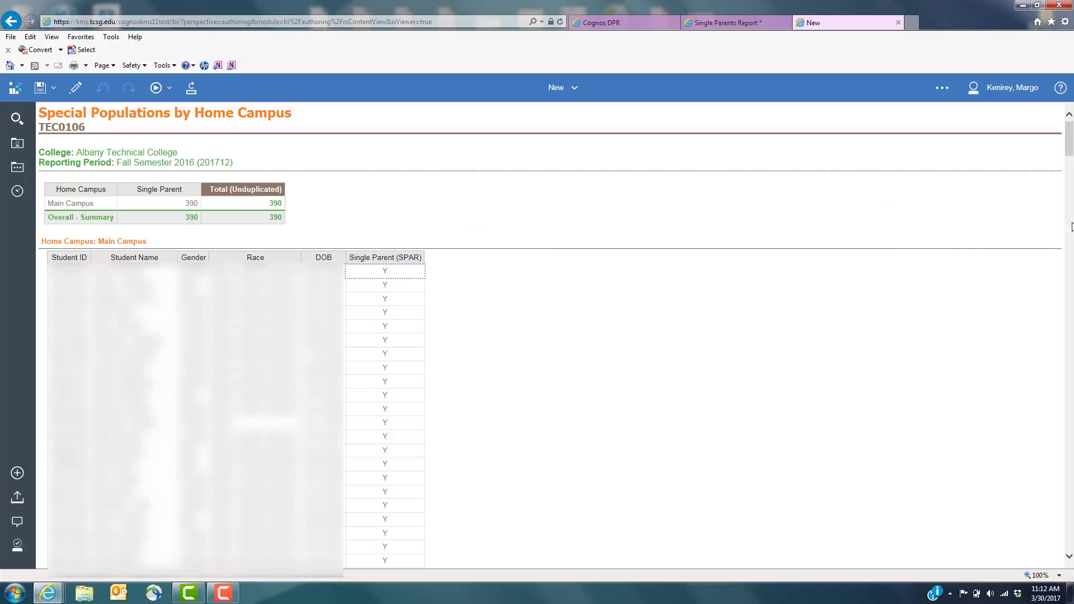
drag(1070, 152, 1070, 546)
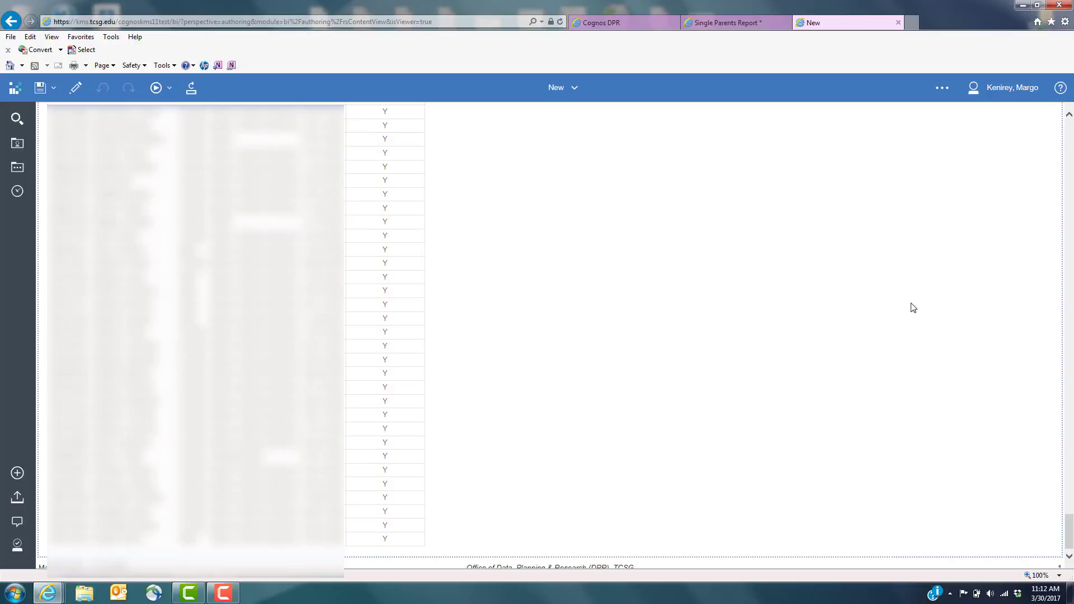
click(897, 23)
click(38, 88)
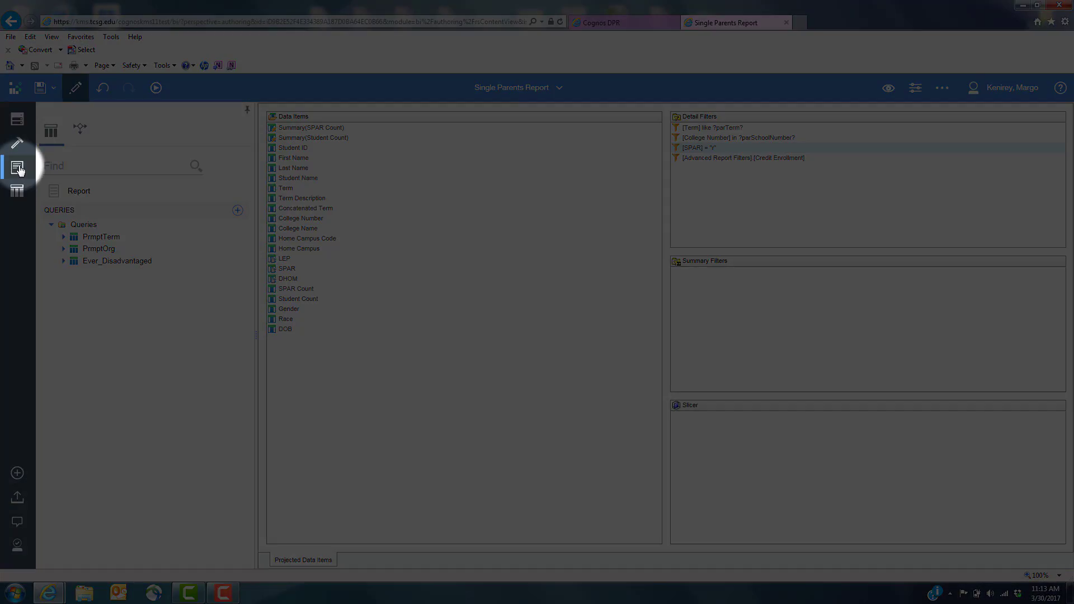
- Delete the Home Campus column from the summary table on Page1
click(17, 167)
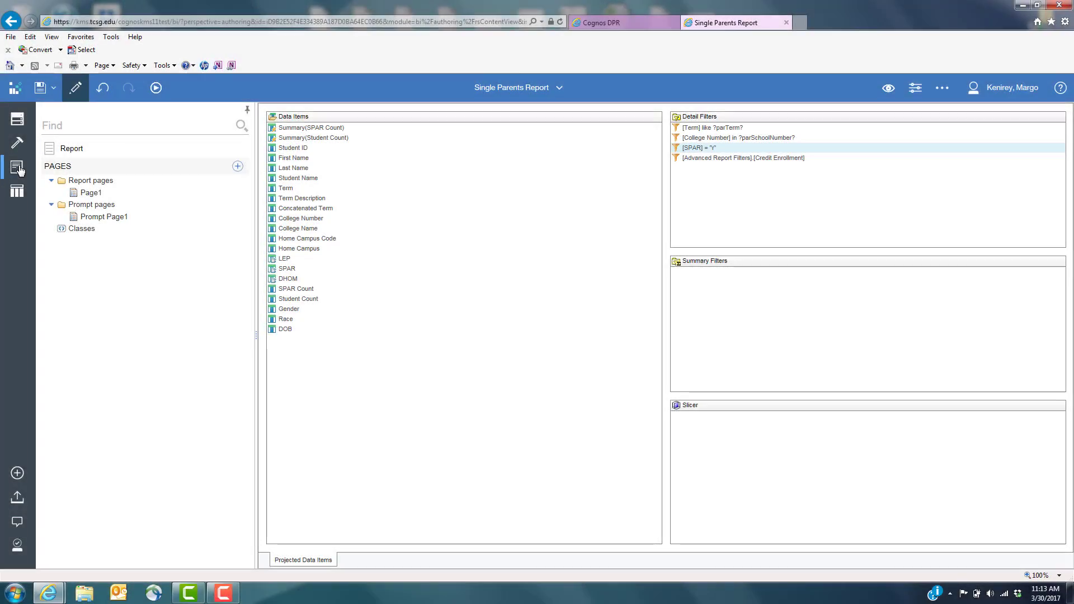
click(96, 193)
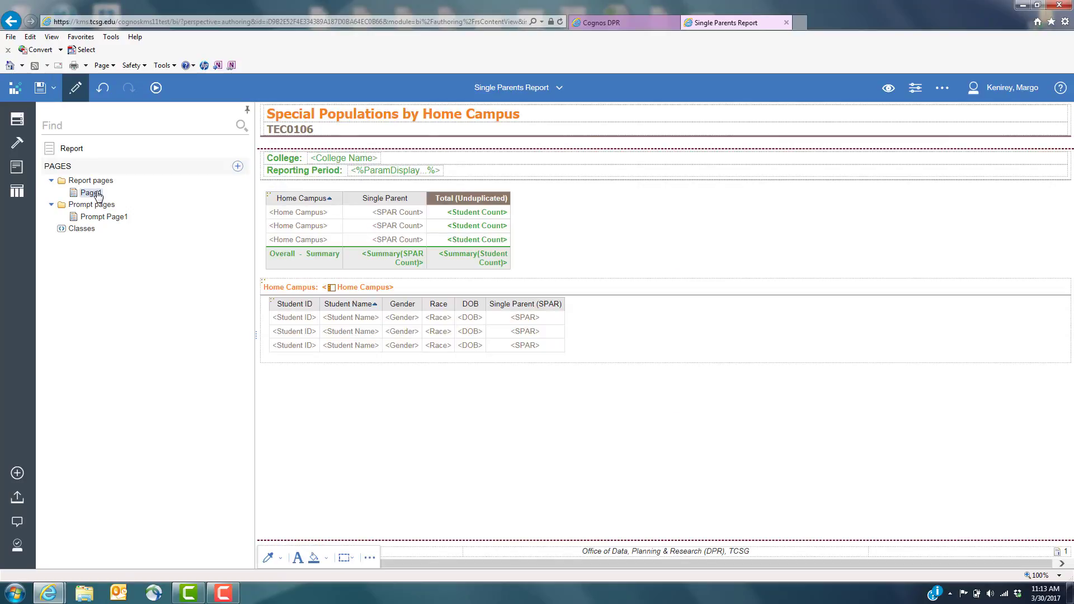
click(294, 221)
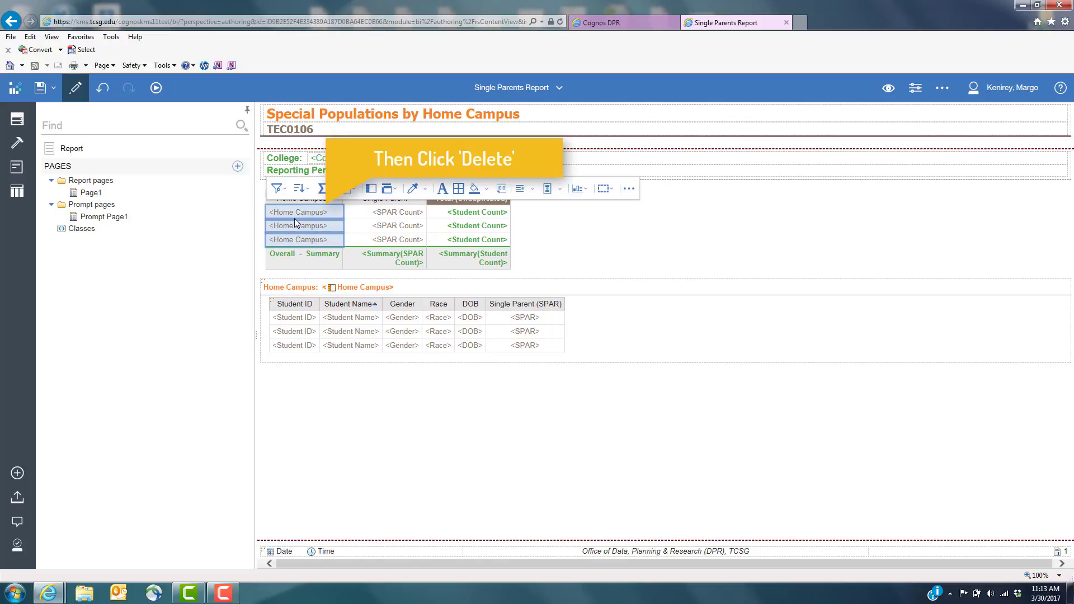
key(Delete)
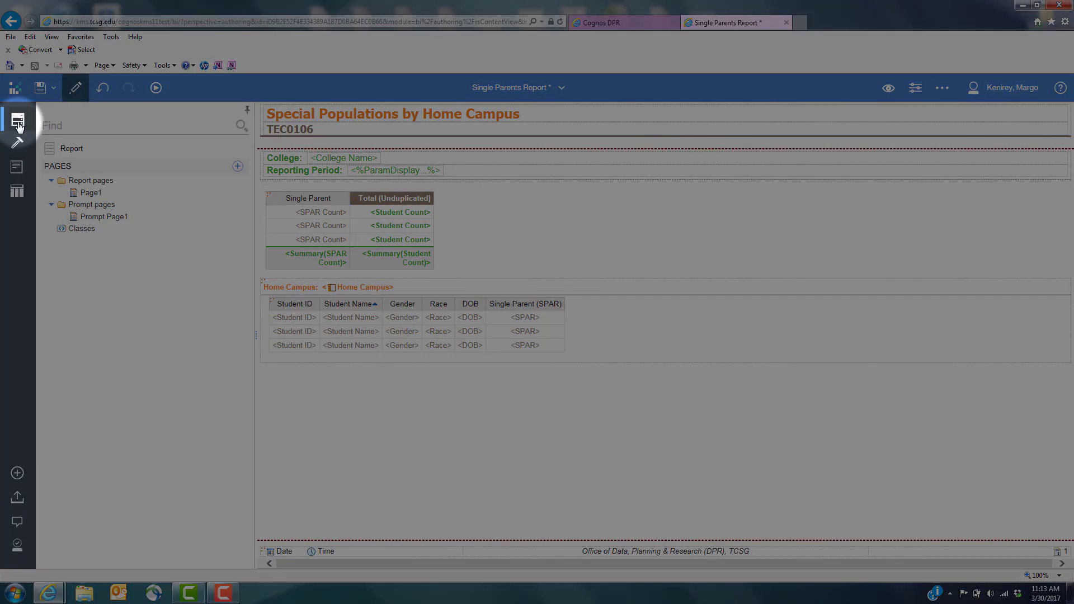
- Insert the query's Gender and Race data items as the summary table's first columns and delete the DOB column from the student details list
click(17, 120)
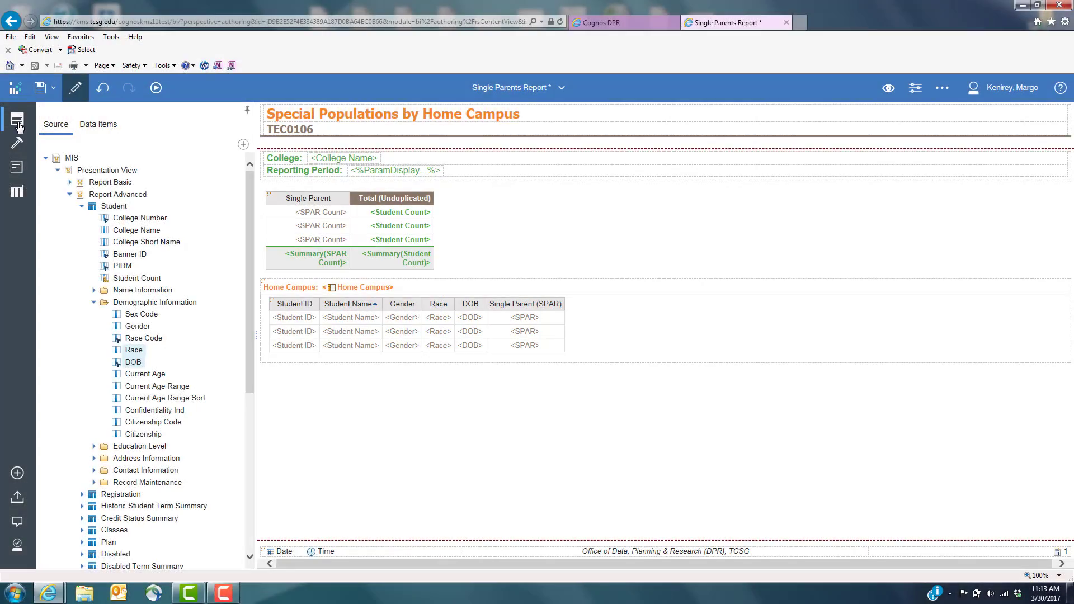
click(104, 128)
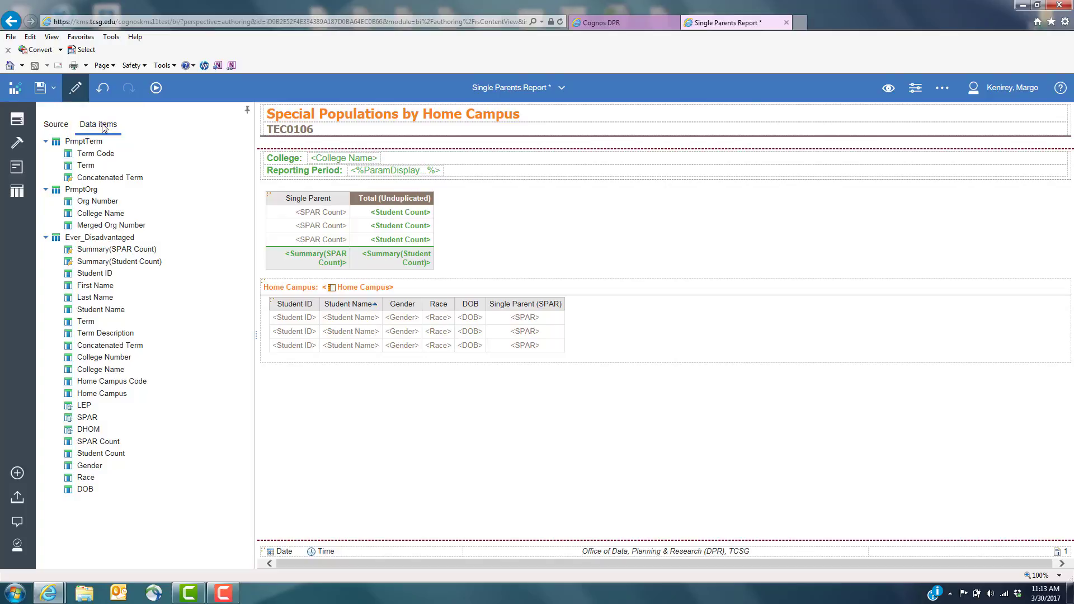
click(84, 467)
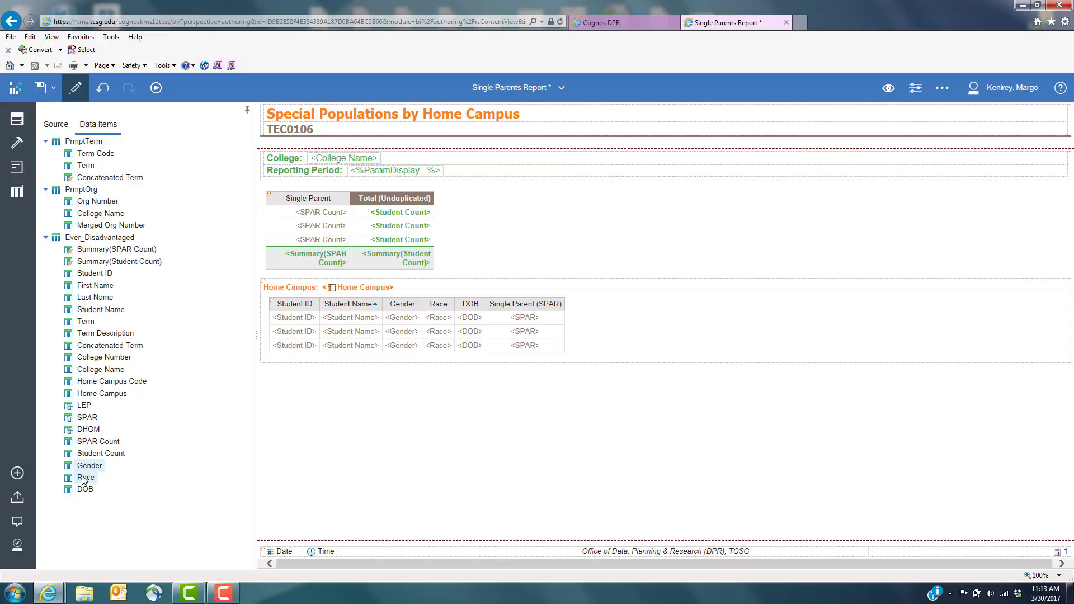
ctrl+click(84, 478)
drag(87, 465, 273, 235)
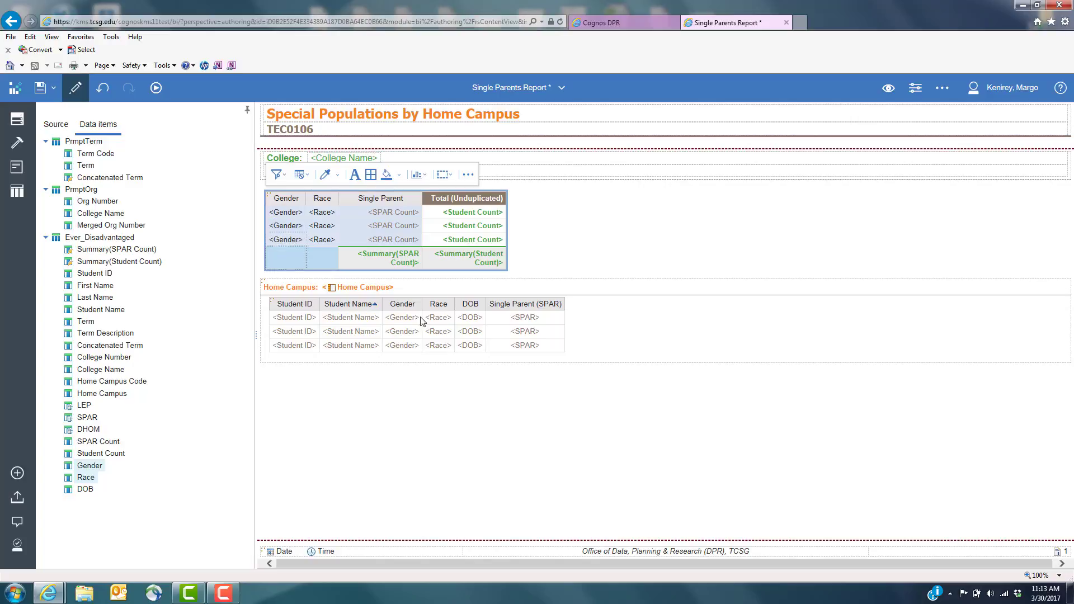
click(479, 333)
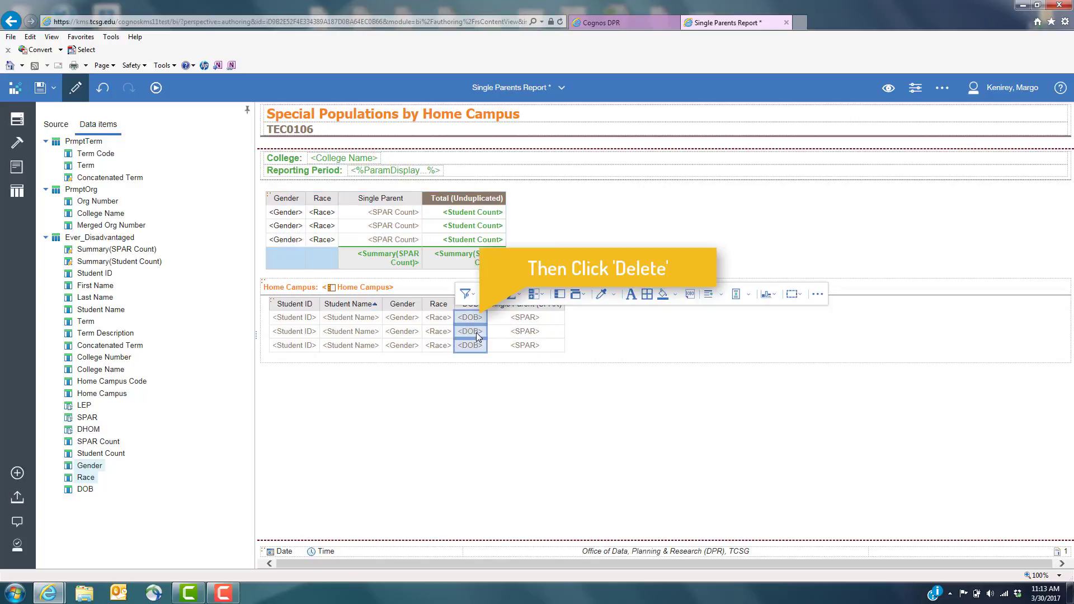
key(Delete)
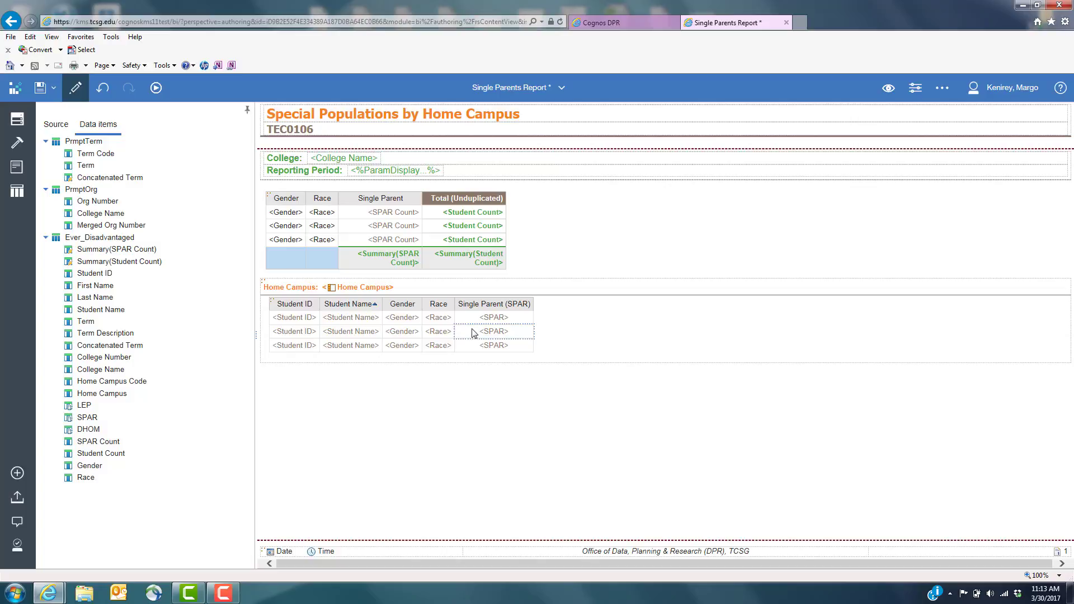
- Group the summary table by Gender and Race, and sort it by Gender in ascending order
click(279, 229)
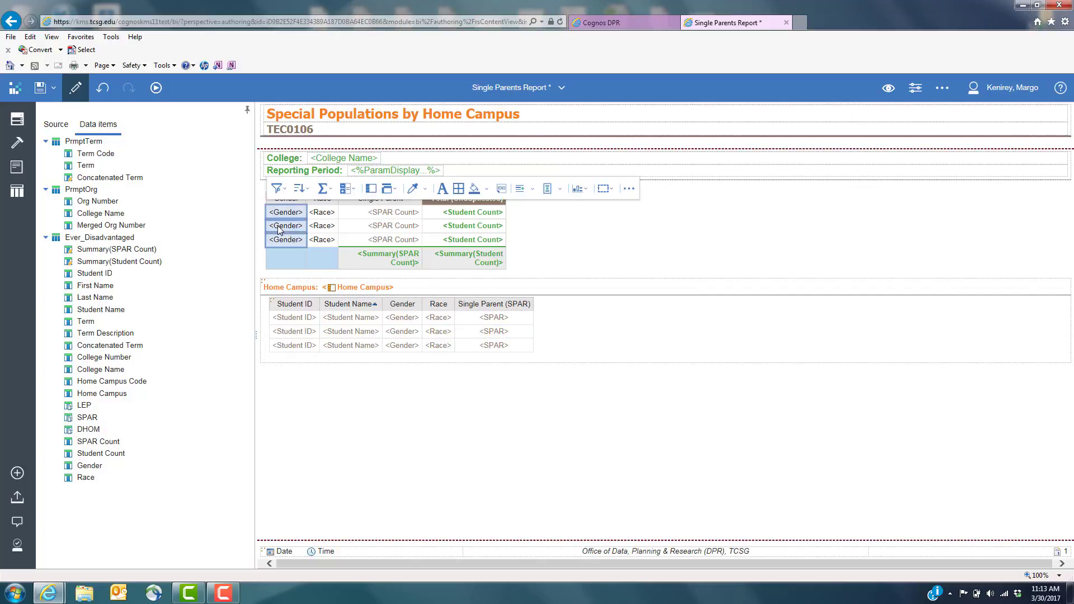
ctrl+click(317, 227)
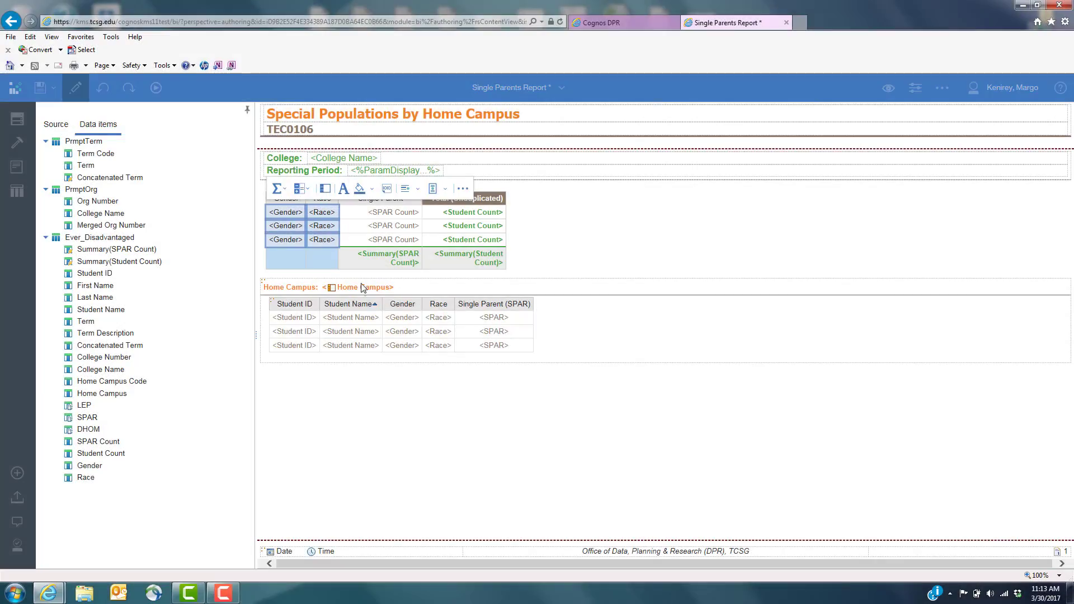
click(324, 190)
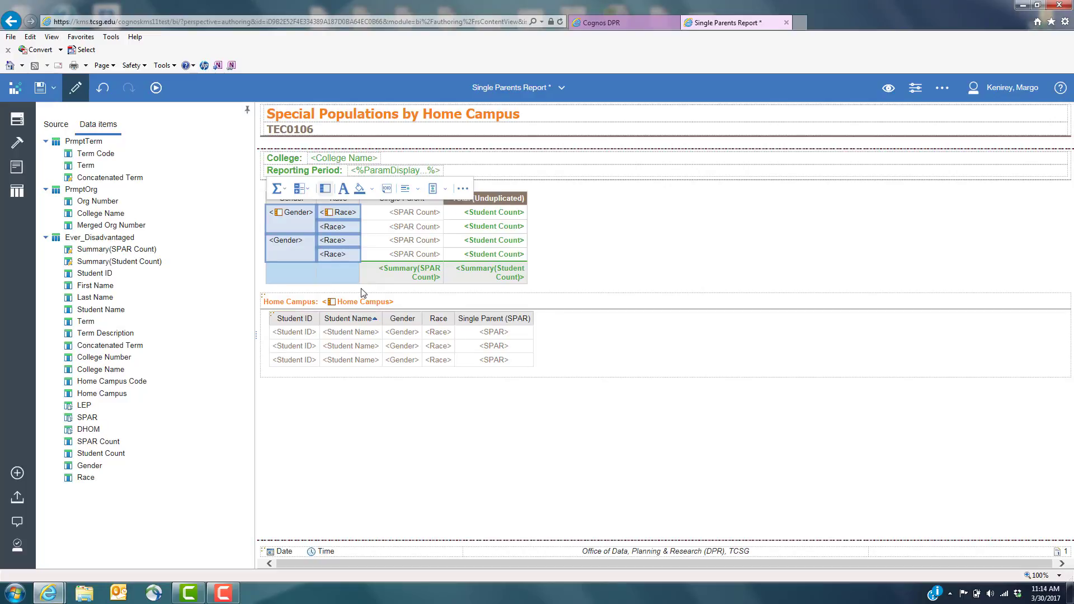
click(286, 247)
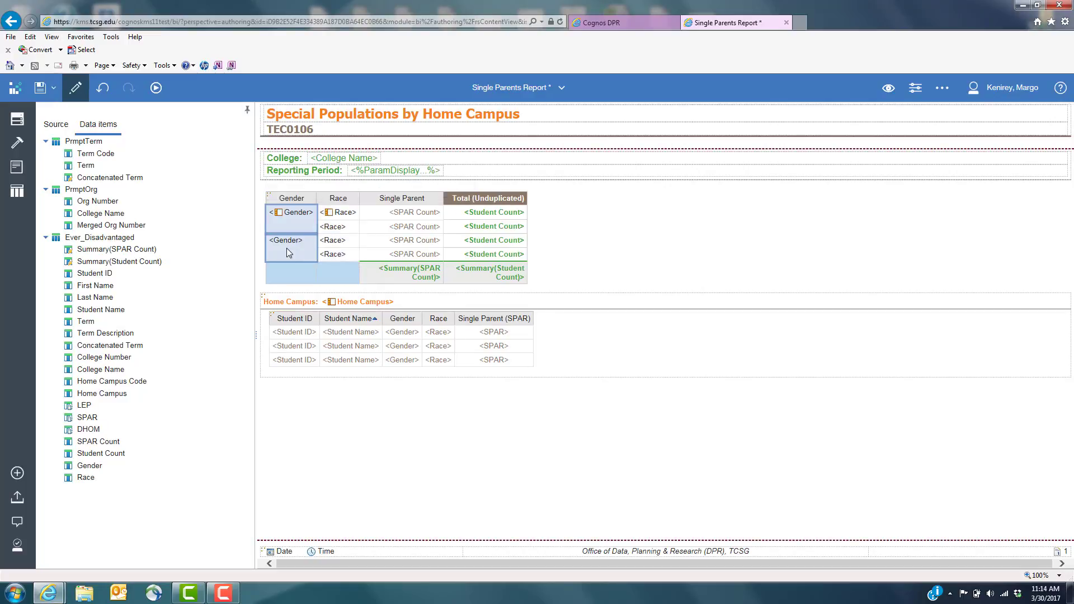
click(312, 192)
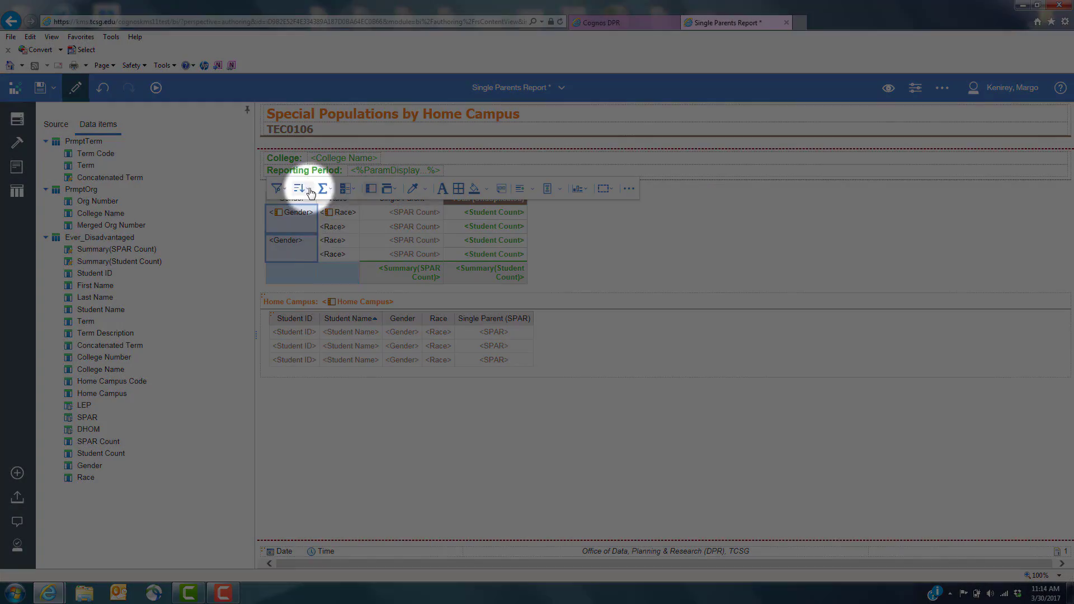
click(316, 219)
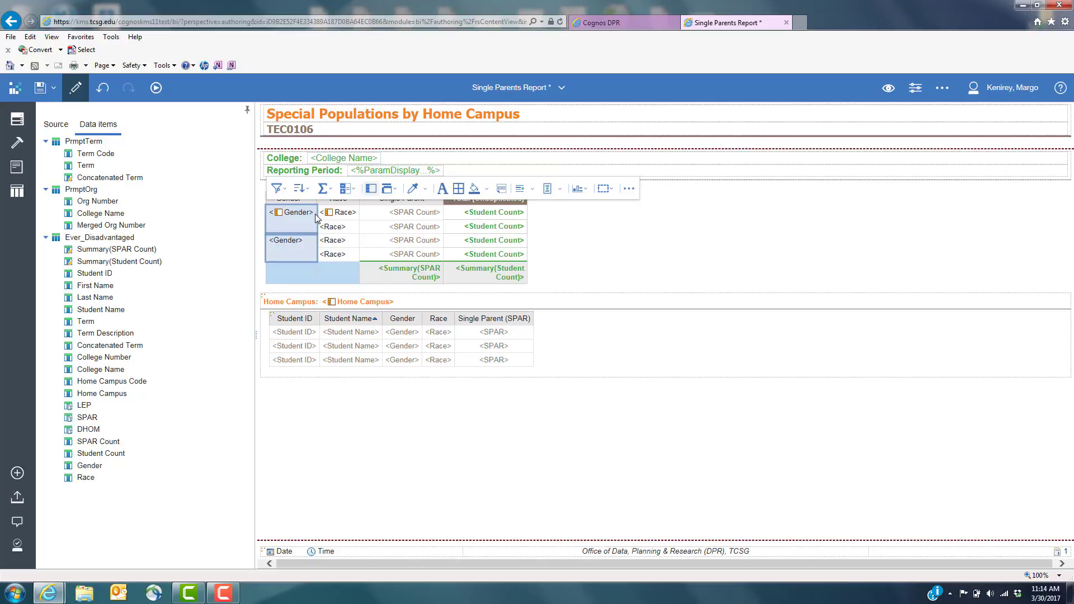
- Add summaries for the Gender, Single Parent and Total (Unduplicated) columns of the summary table, and delete its Total (Unduplicated) column
click(298, 242)
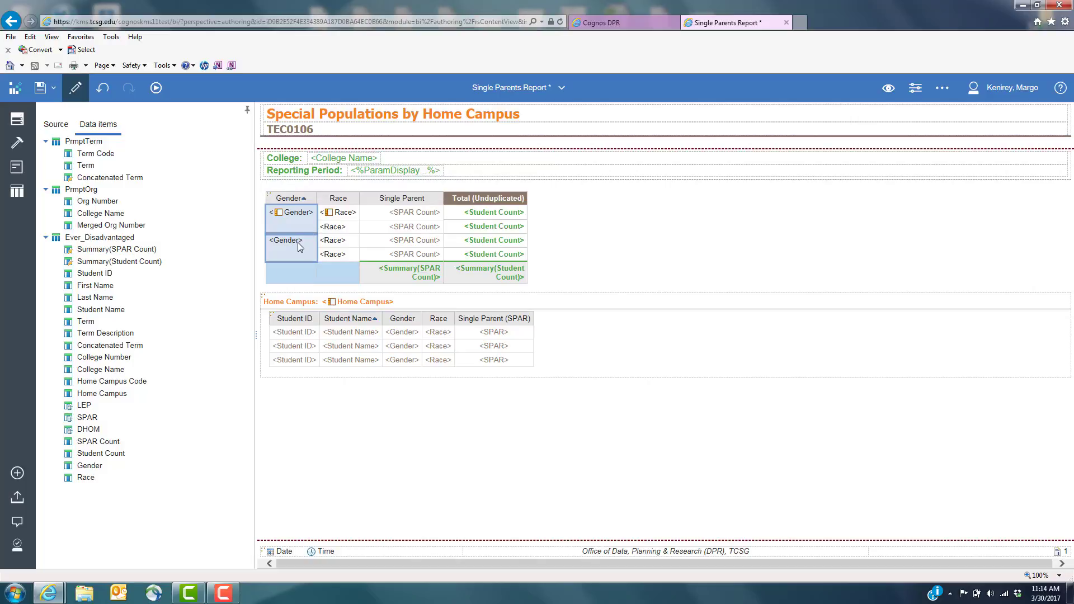
click(371, 243)
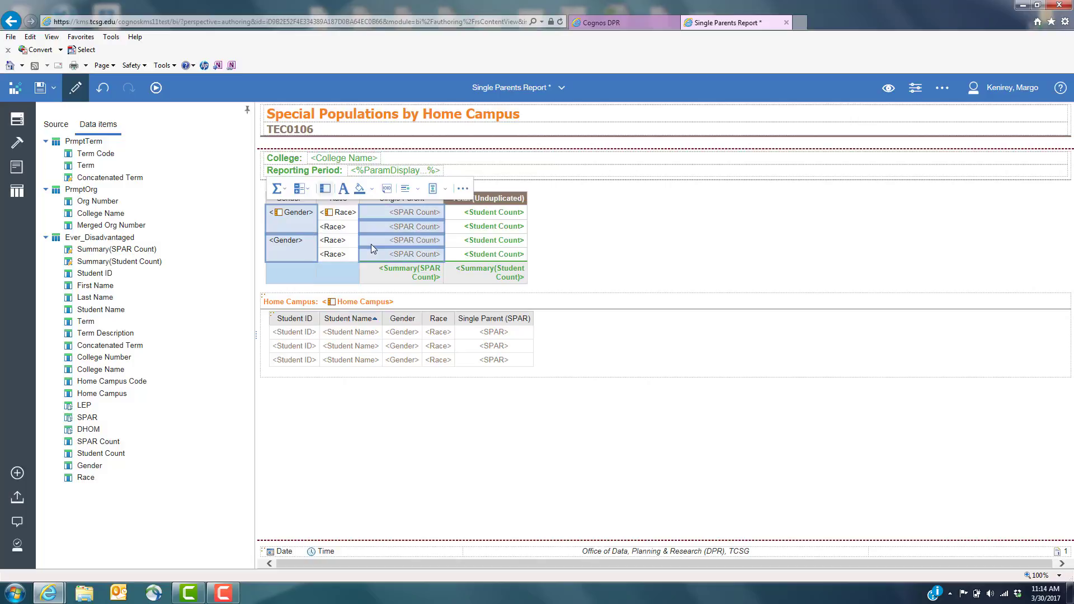
ctrl+click(460, 251)
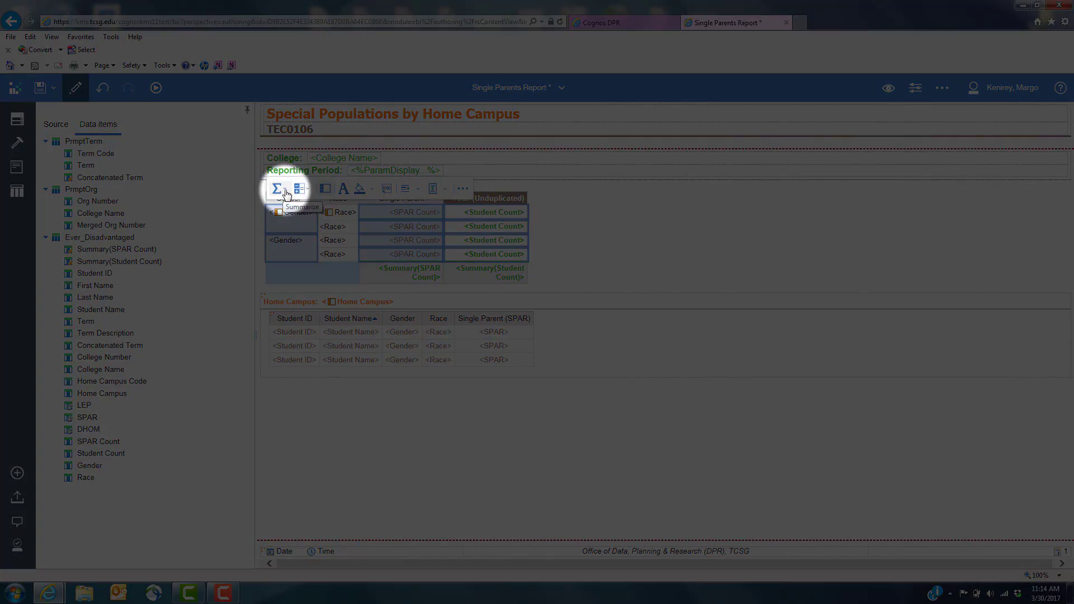
click(284, 190)
click(288, 205)
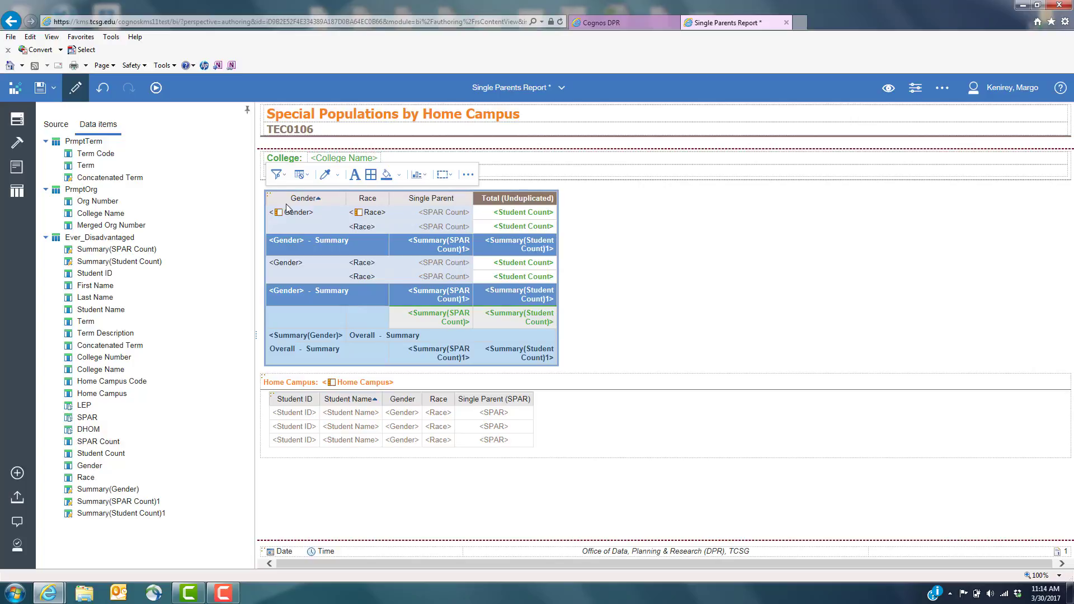
click(490, 266)
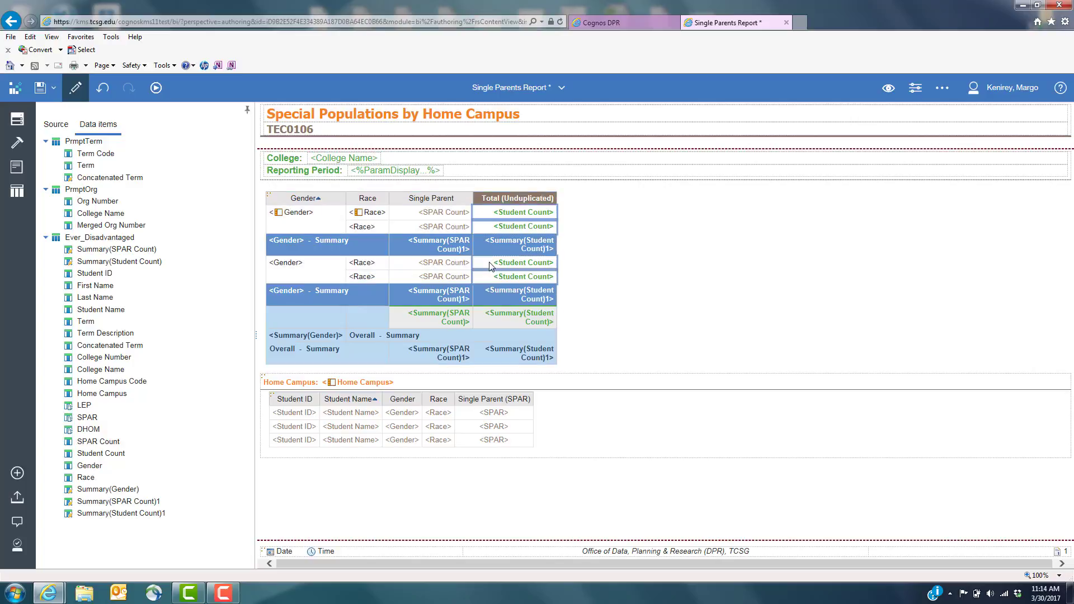
key(Delete)
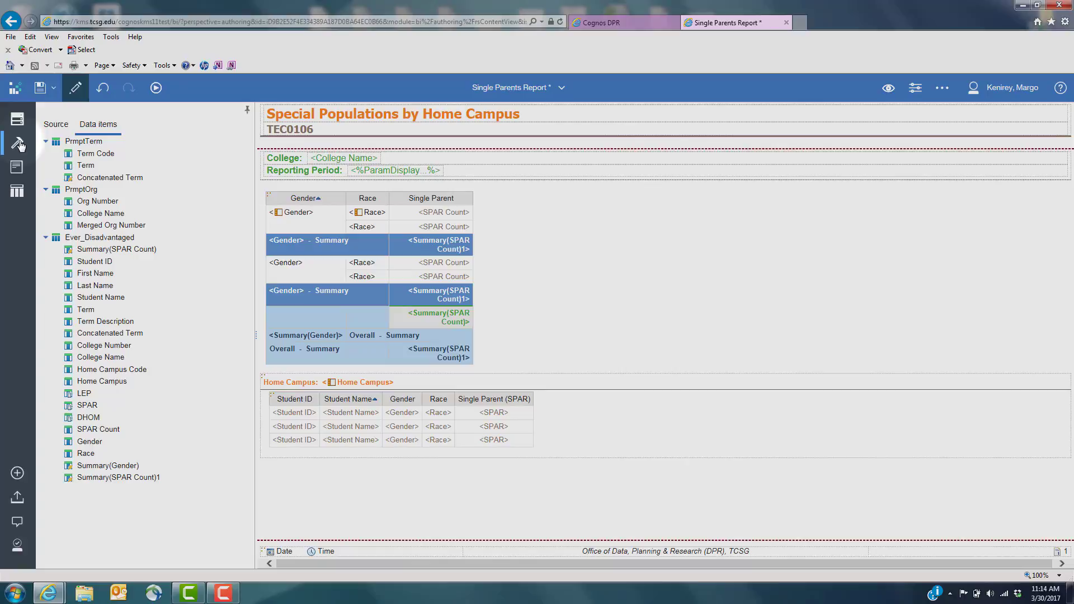
- Insert a query calculation as a new column after Single Parent in the summary table
click(18, 143)
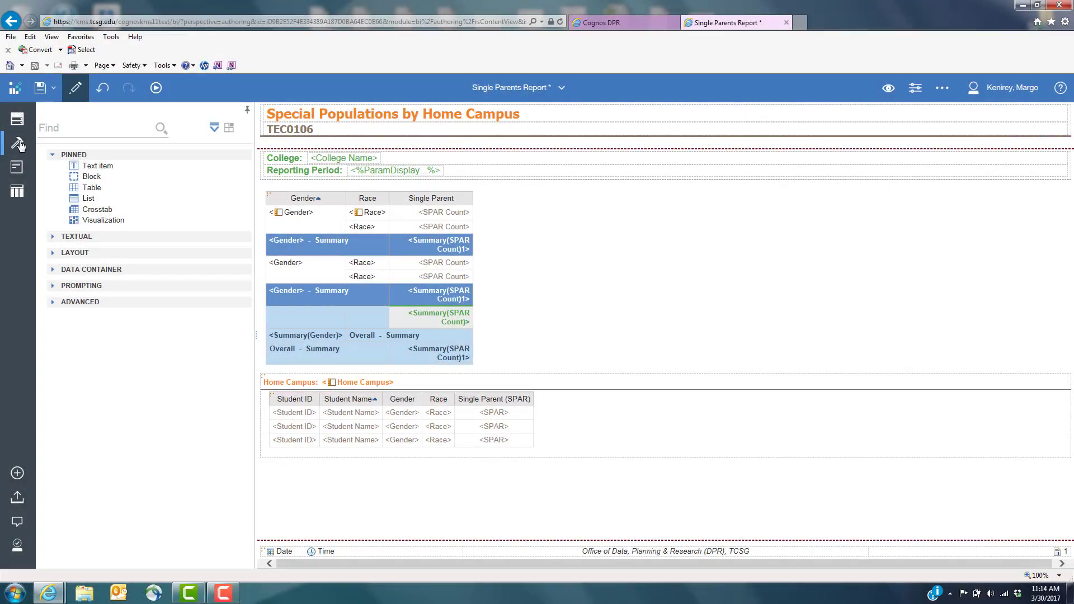
click(68, 237)
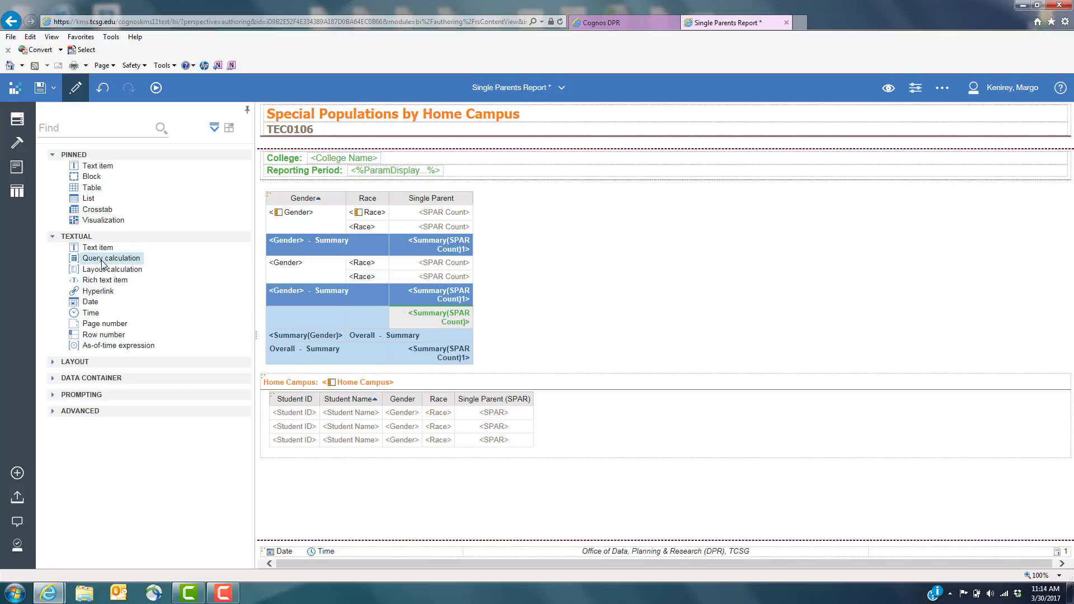
drag(117, 263, 473, 219)
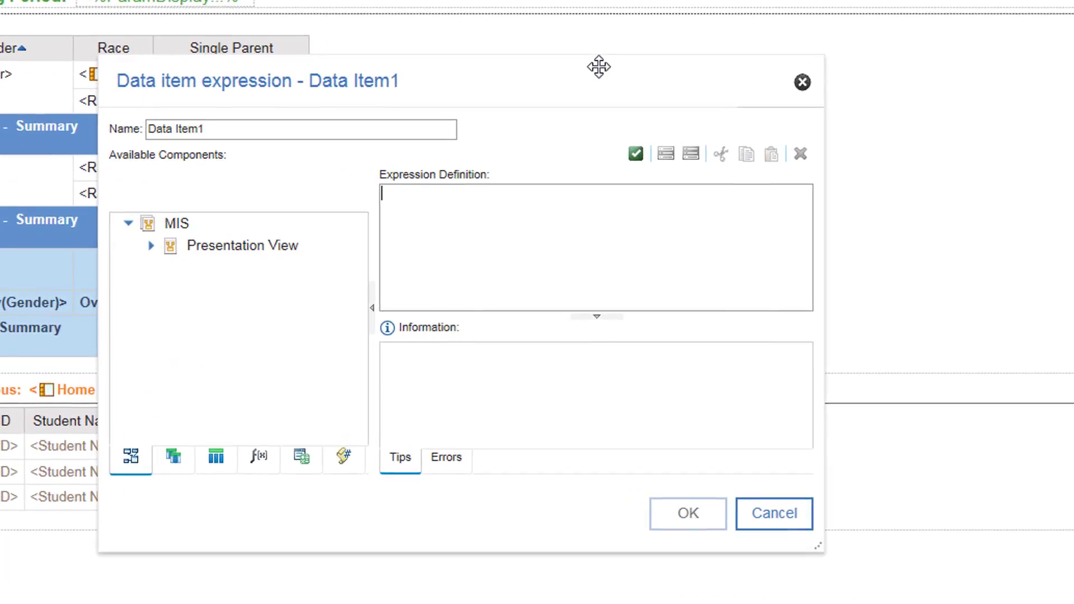
- Define the calculation's expression as percentage ([SPAR Count]), using the percentage summary function and the SPAR Count data item
click(261, 460)
click(129, 211)
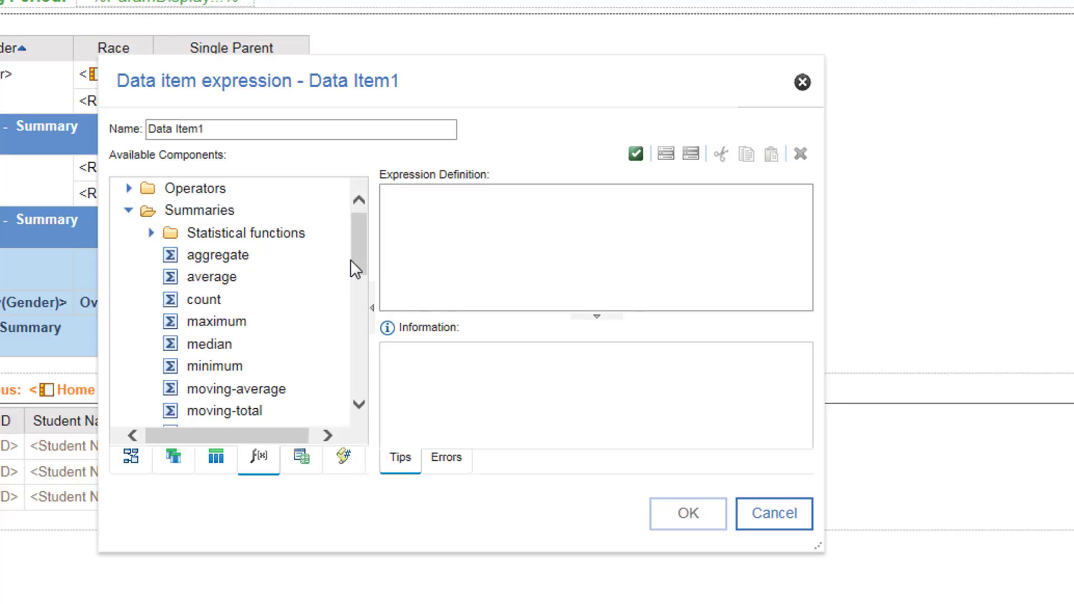
drag(354, 263, 358, 296)
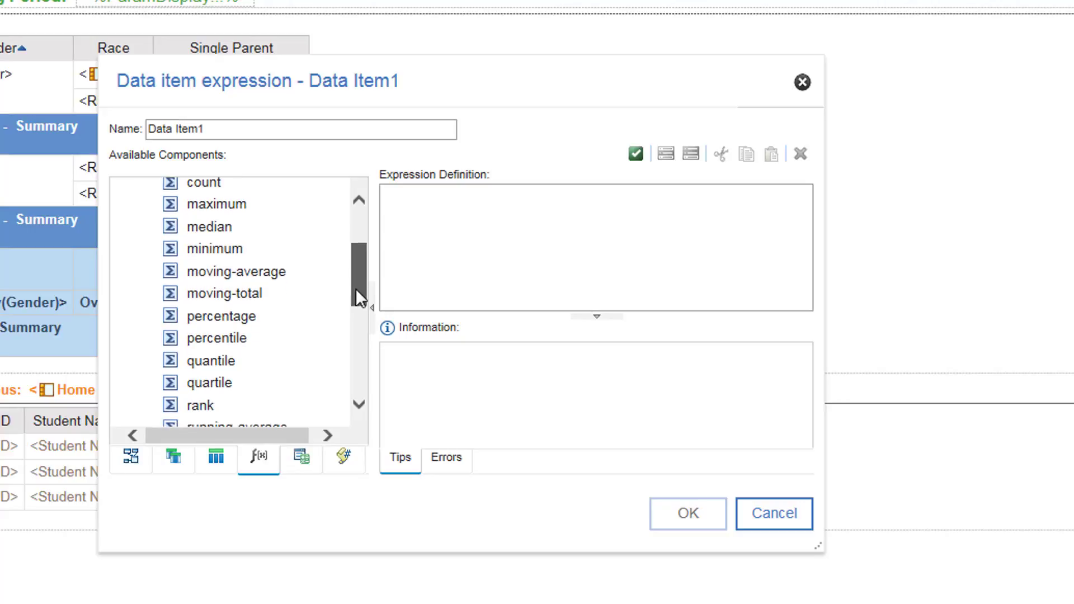
click(244, 317)
drag(246, 318, 522, 254)
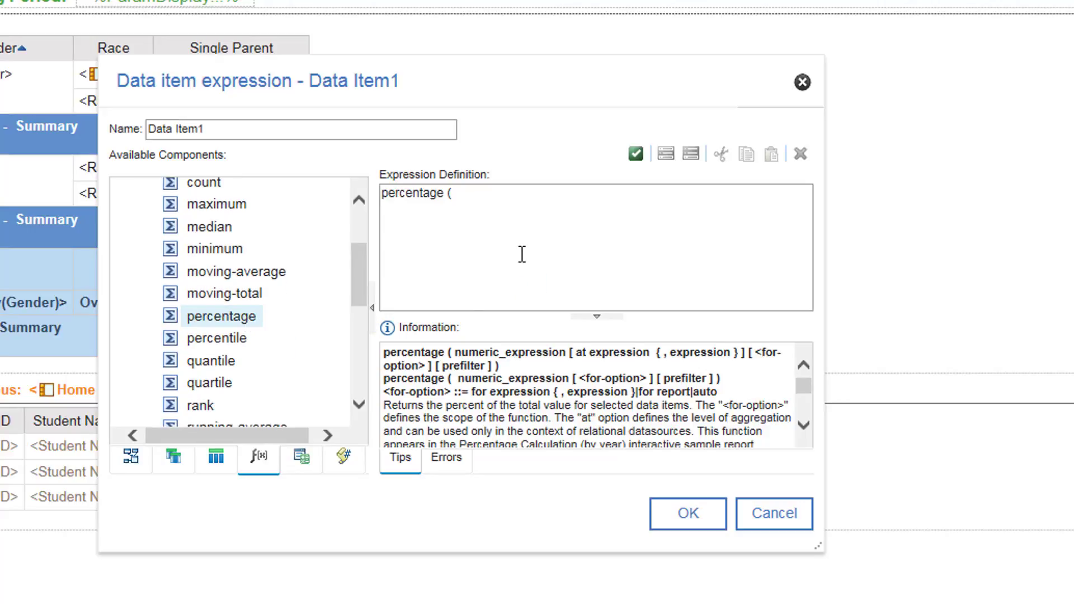
click(174, 460)
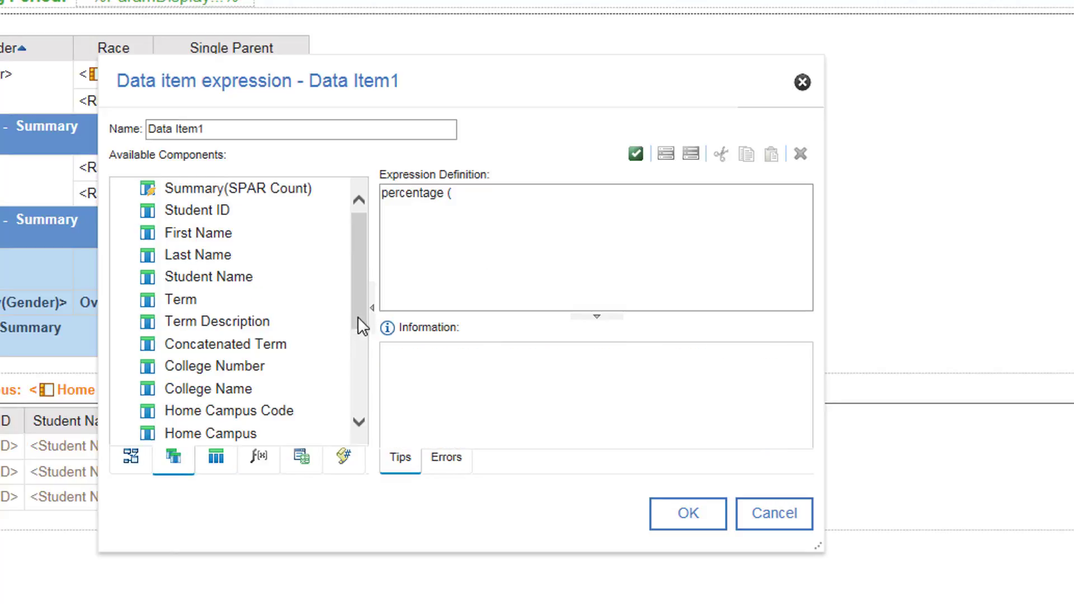
drag(358, 316, 355, 395)
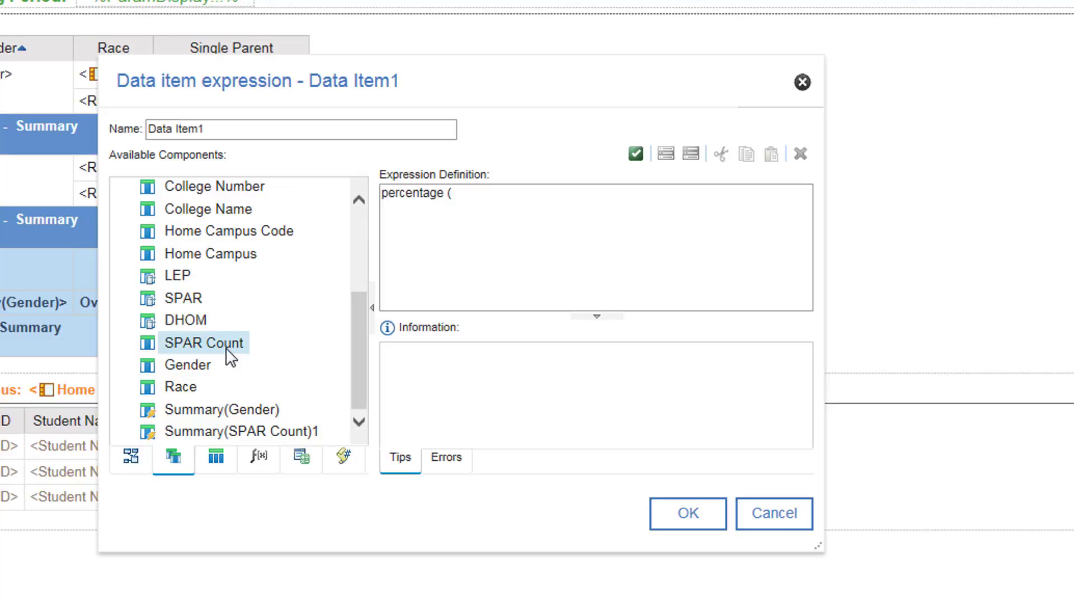
drag(228, 356, 570, 219)
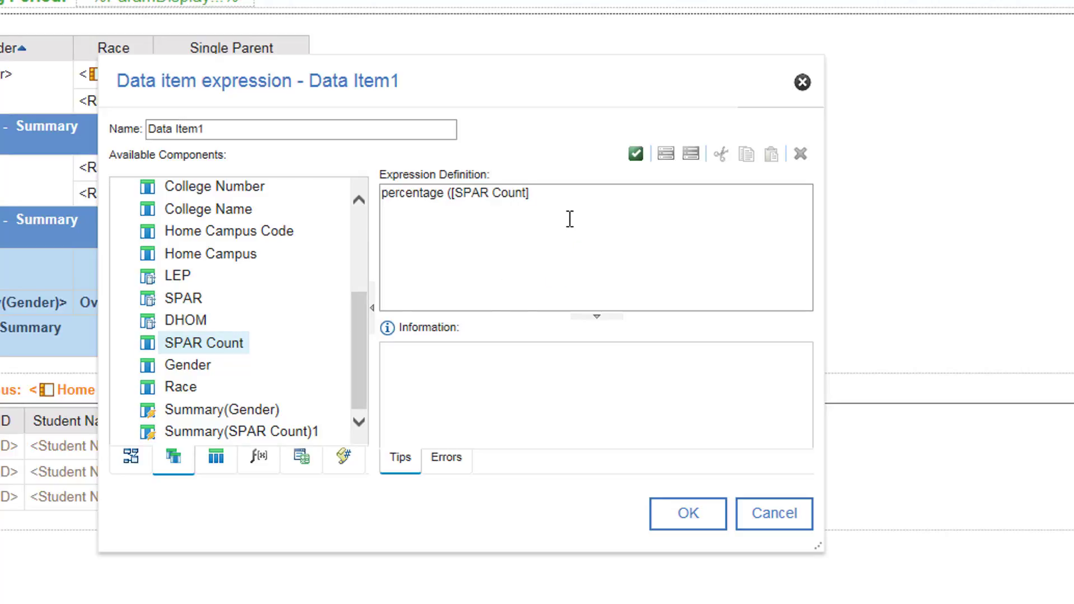
text())
- Name the new data item Percent and add it to the summary table
triple_click(166, 128)
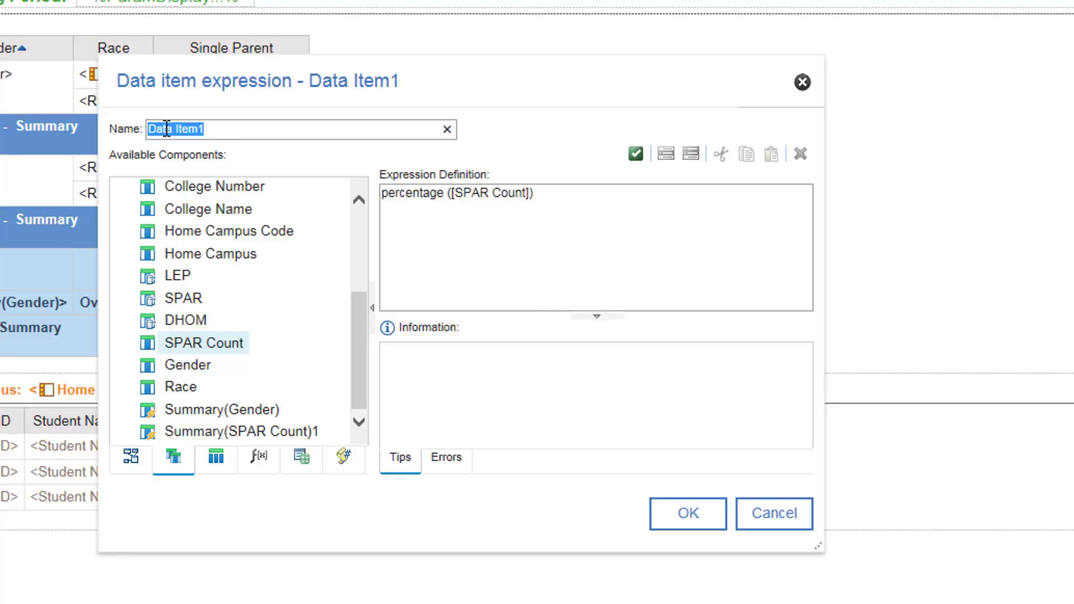
text(Percent)
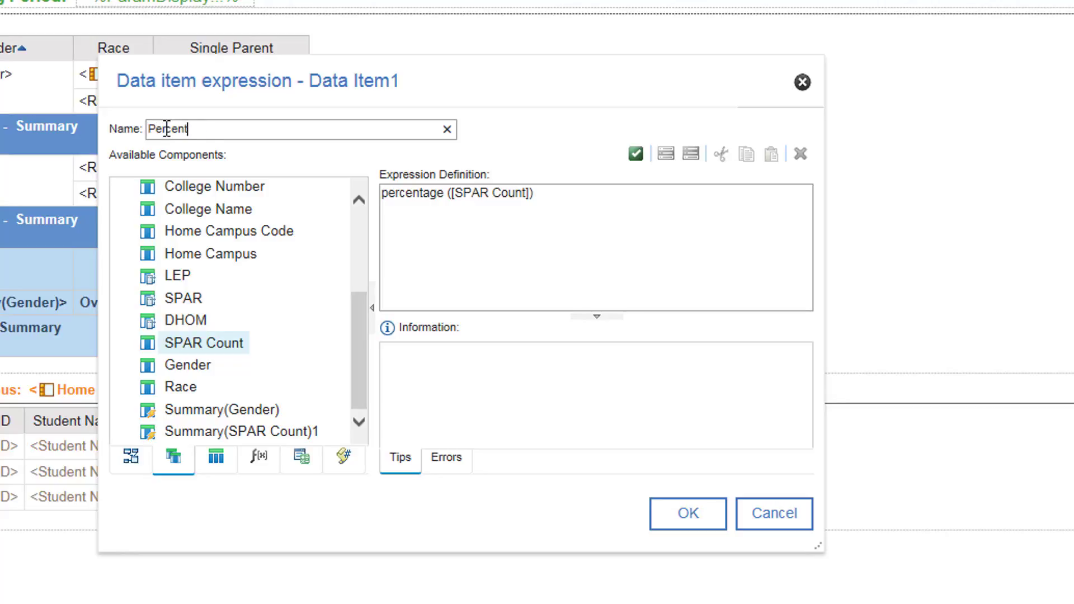
click(680, 512)
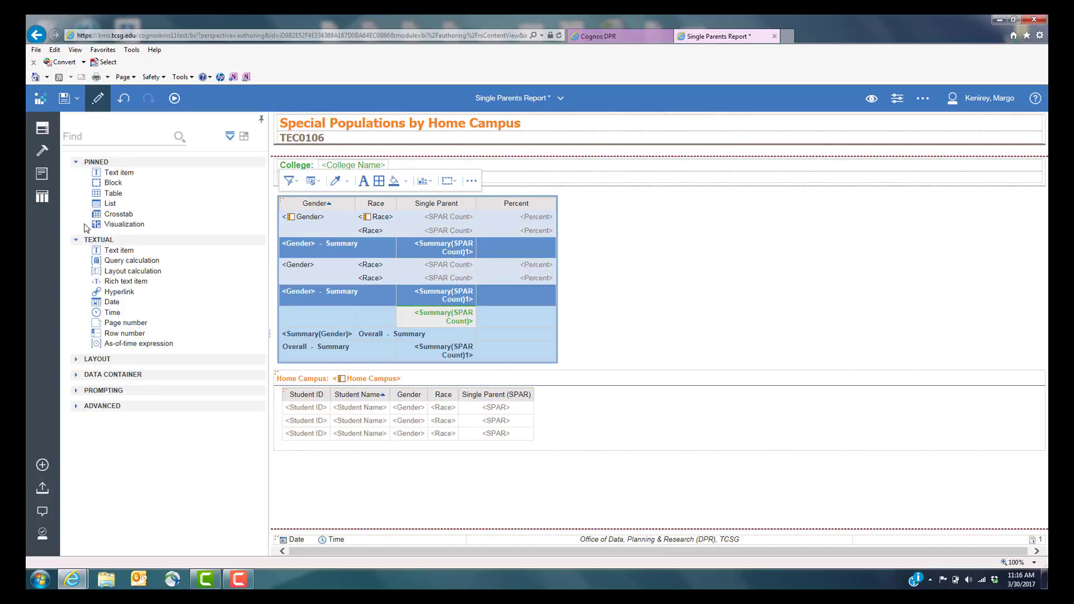
- Label the Ever_Disadvantaged query's Percent data item "Percent of Total" and save the report
click(41, 197)
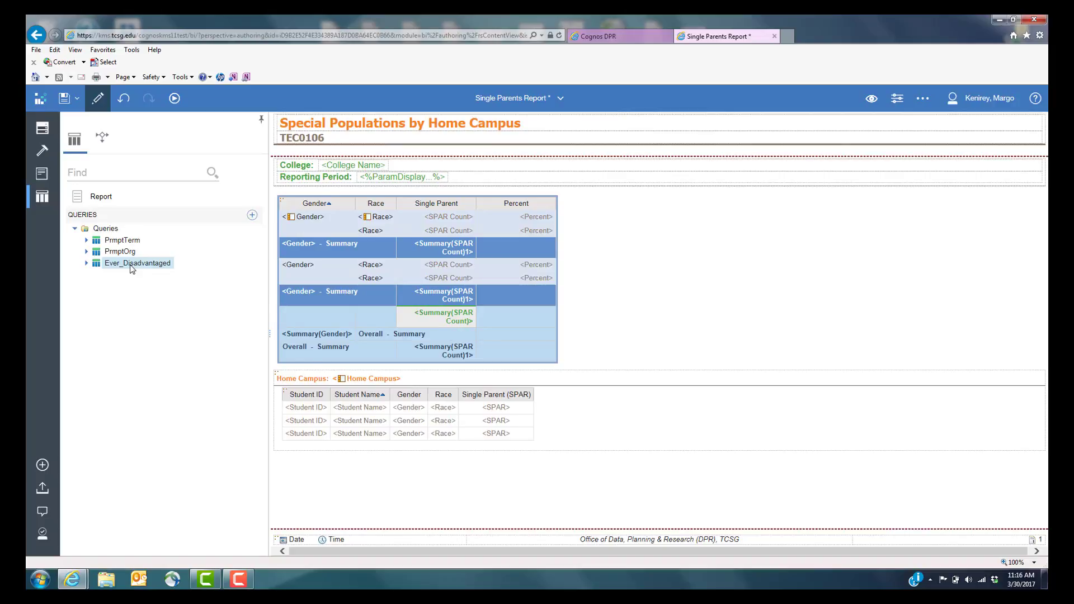
double_click(131, 265)
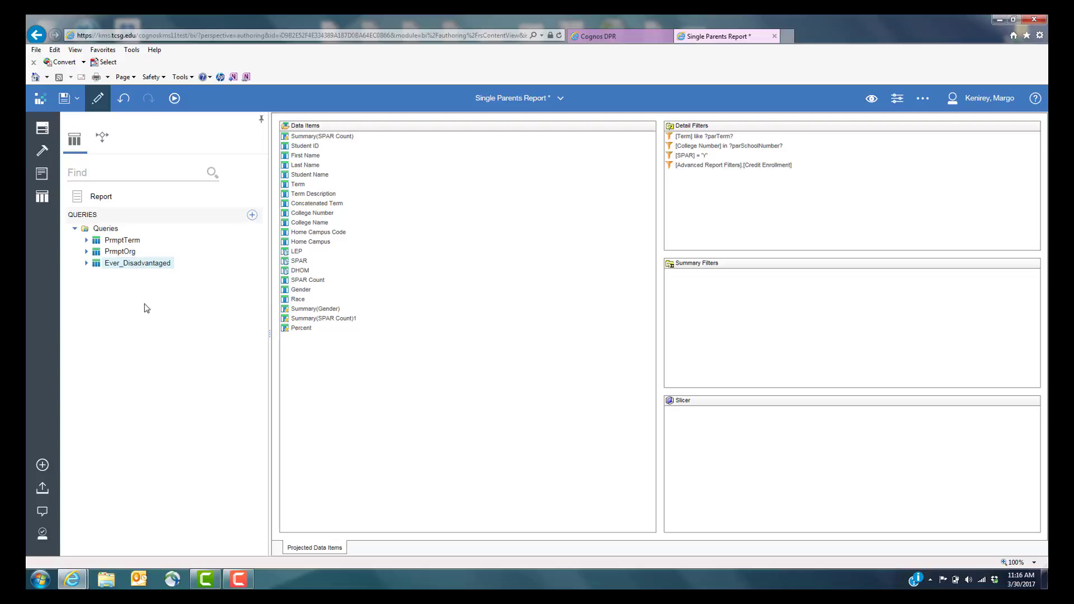
click(296, 332)
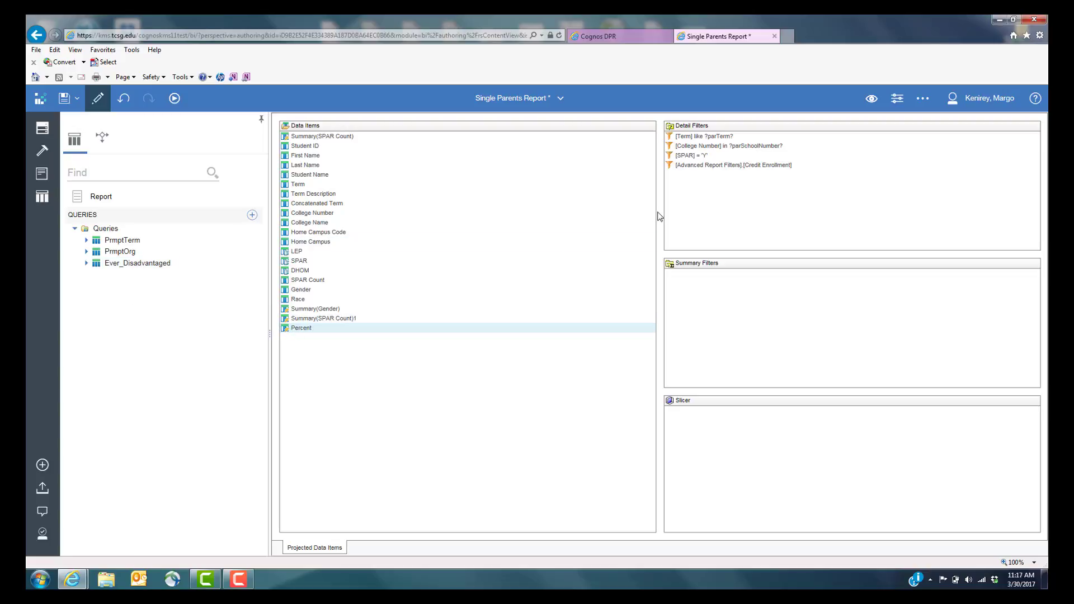
click(898, 101)
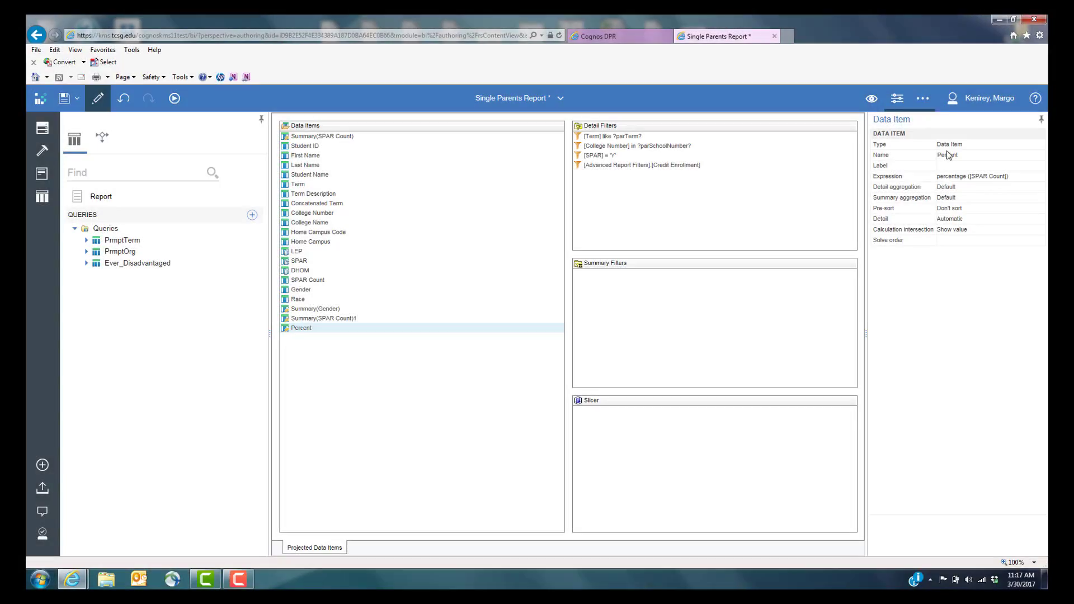
click(966, 164)
text(Percent)
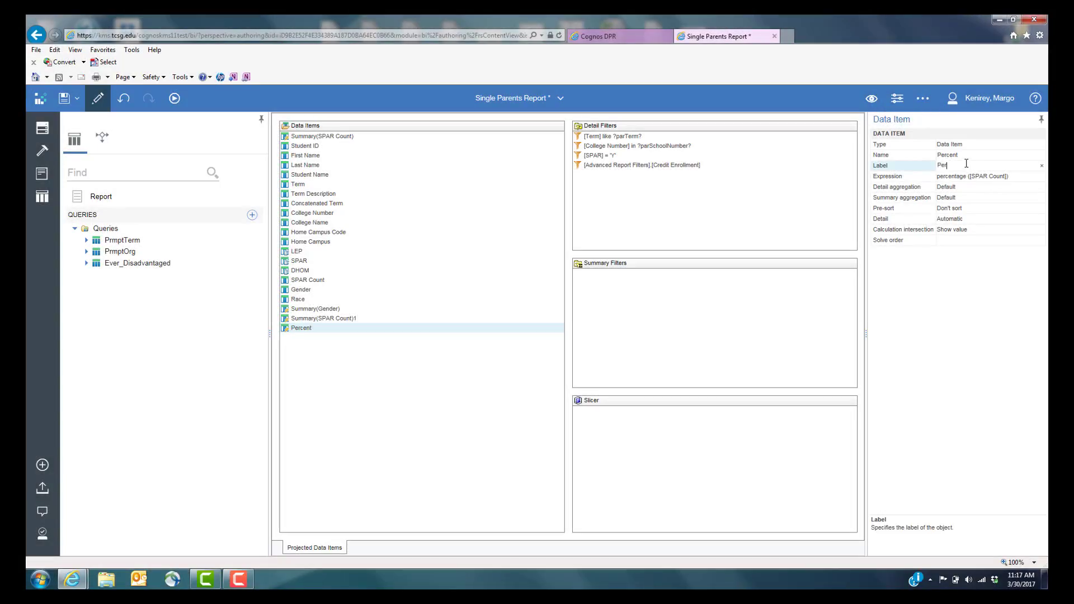
text( of Total)
click(66, 102)
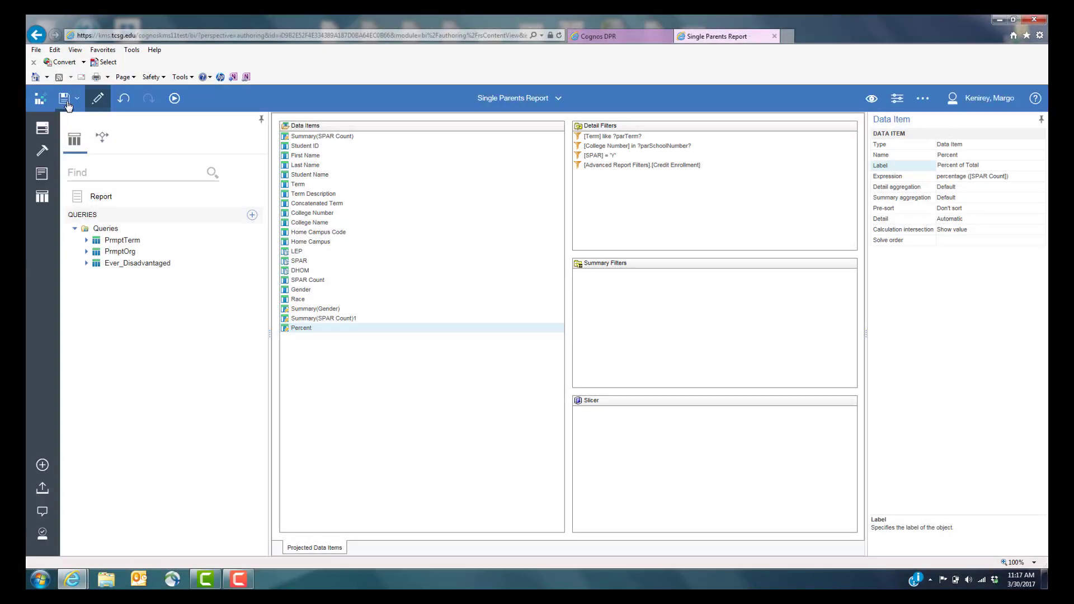
- Run the report as HTML for the preset reporting period and college, with Show Student Details List set to No
click(174, 98)
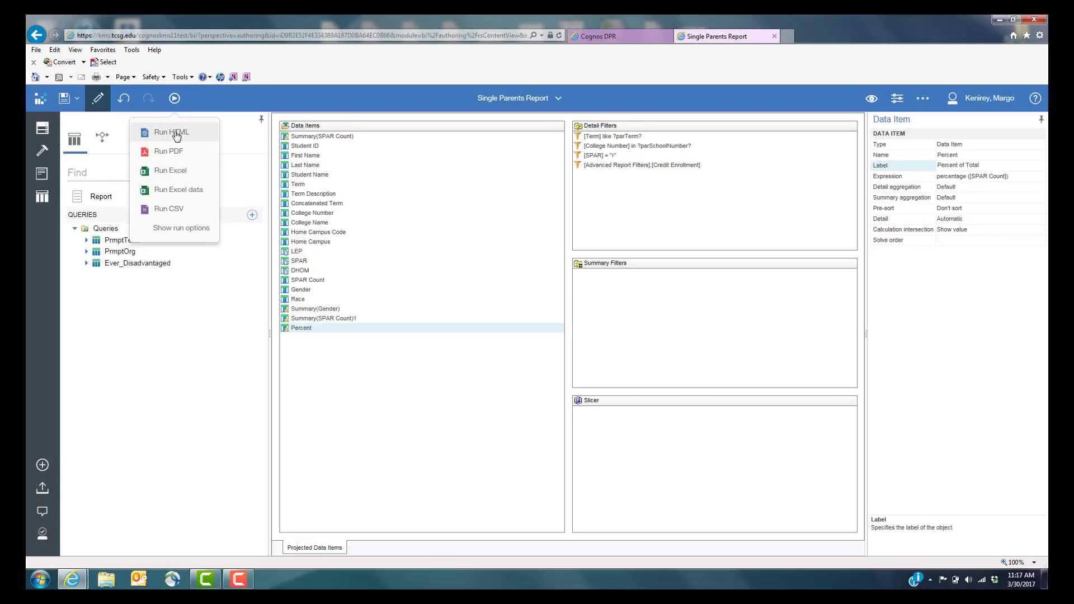
click(178, 133)
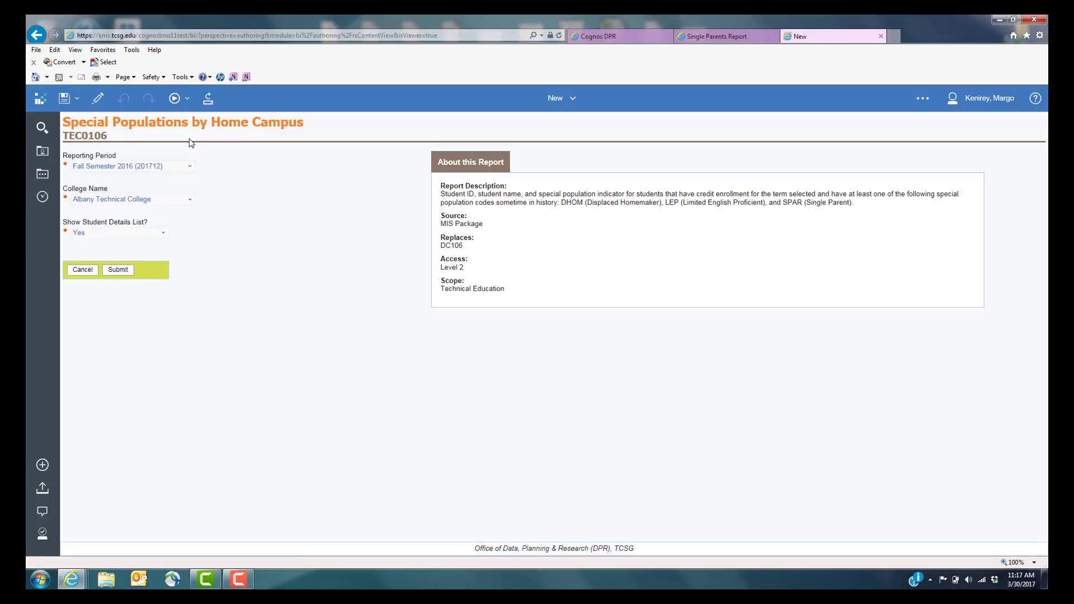
click(127, 232)
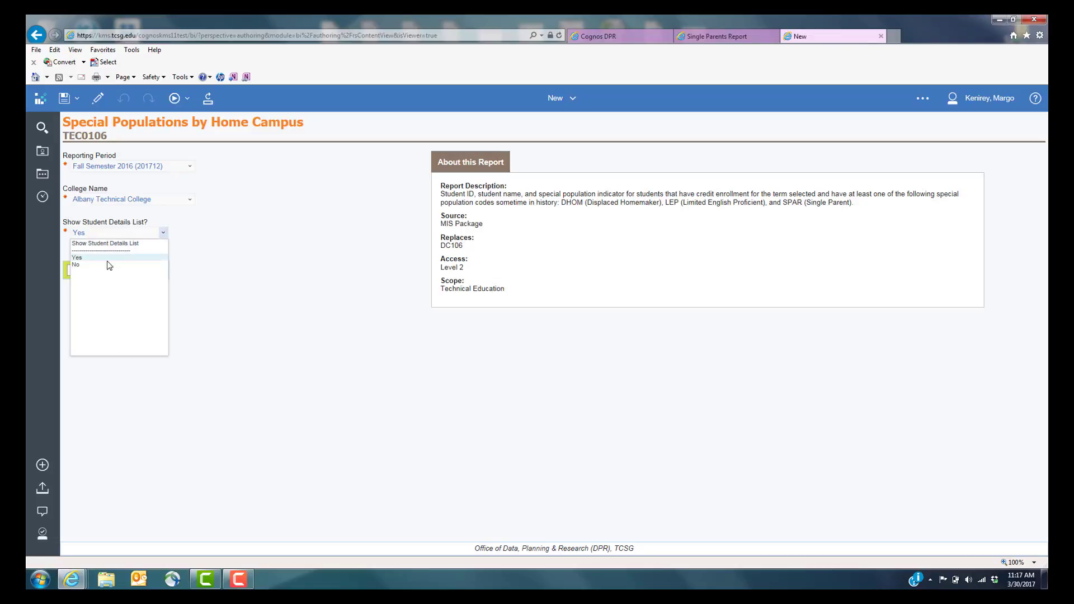
click(110, 270)
click(117, 269)
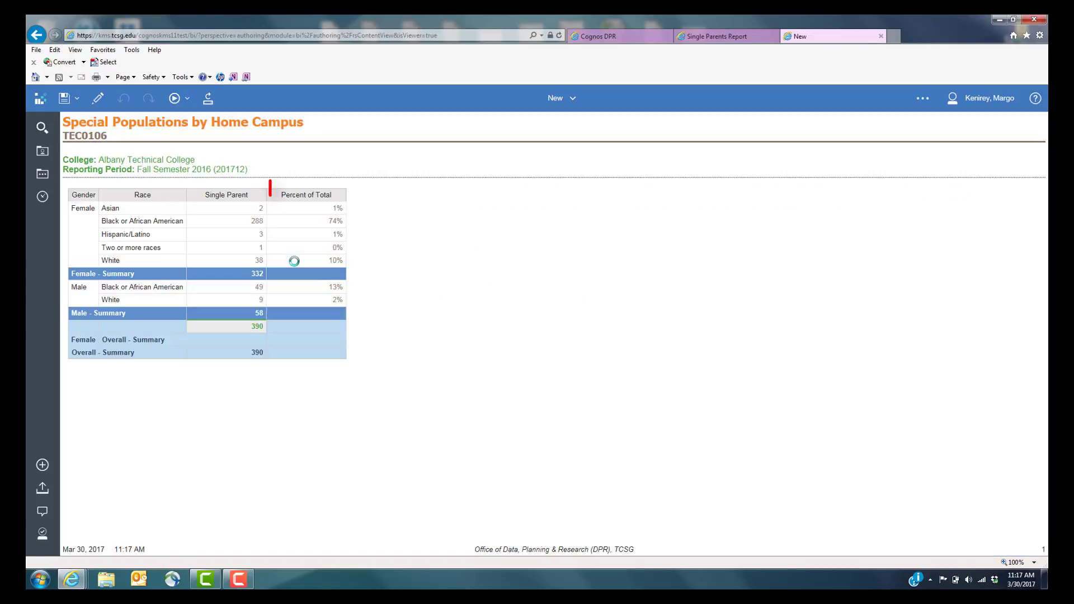